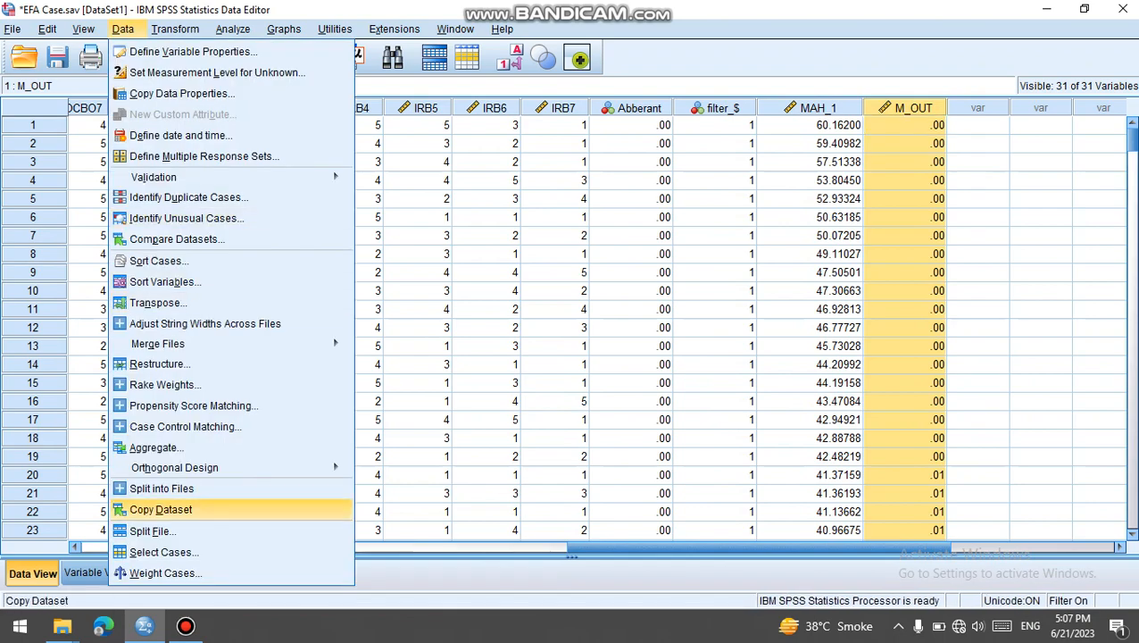
Open the If condition in Select Cases and clear its existing expression
key(Return)
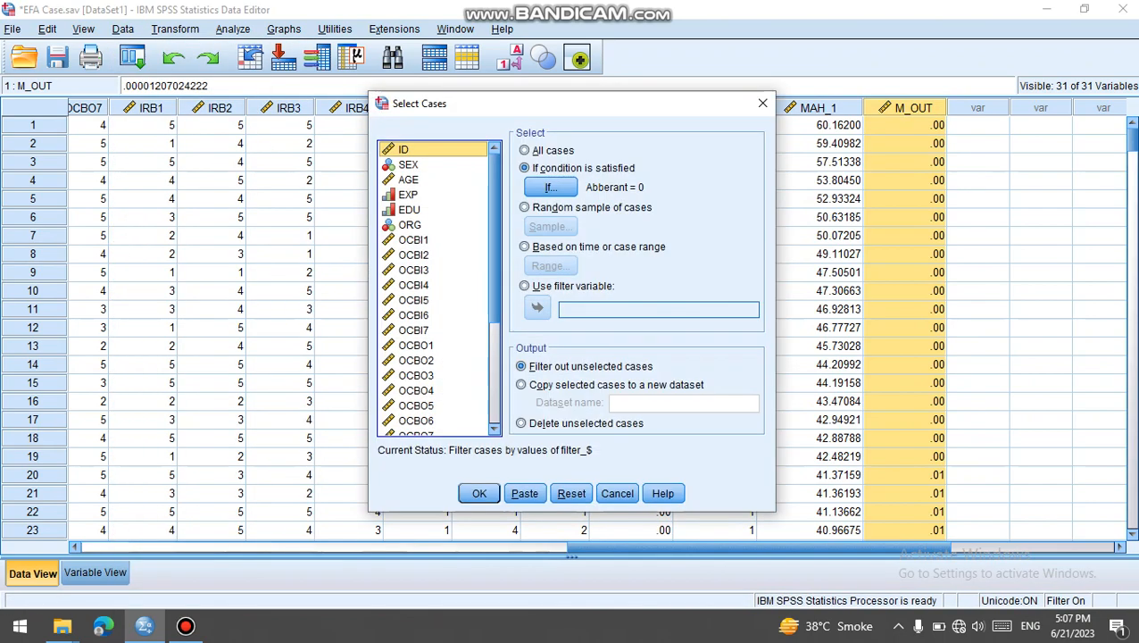
click(550, 188)
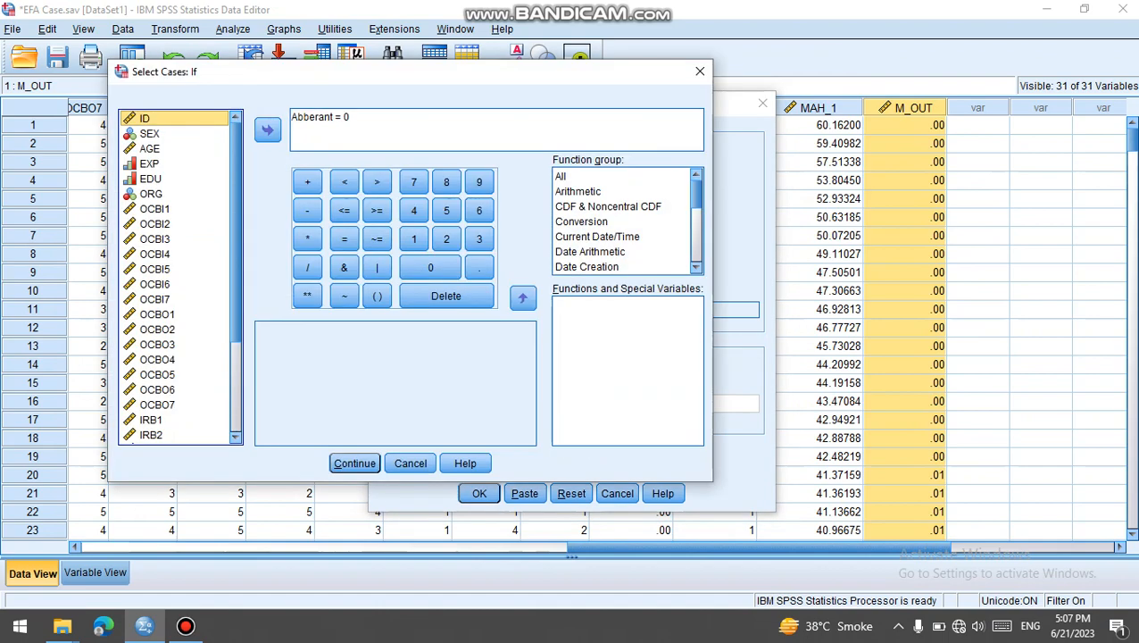
click(354, 117)
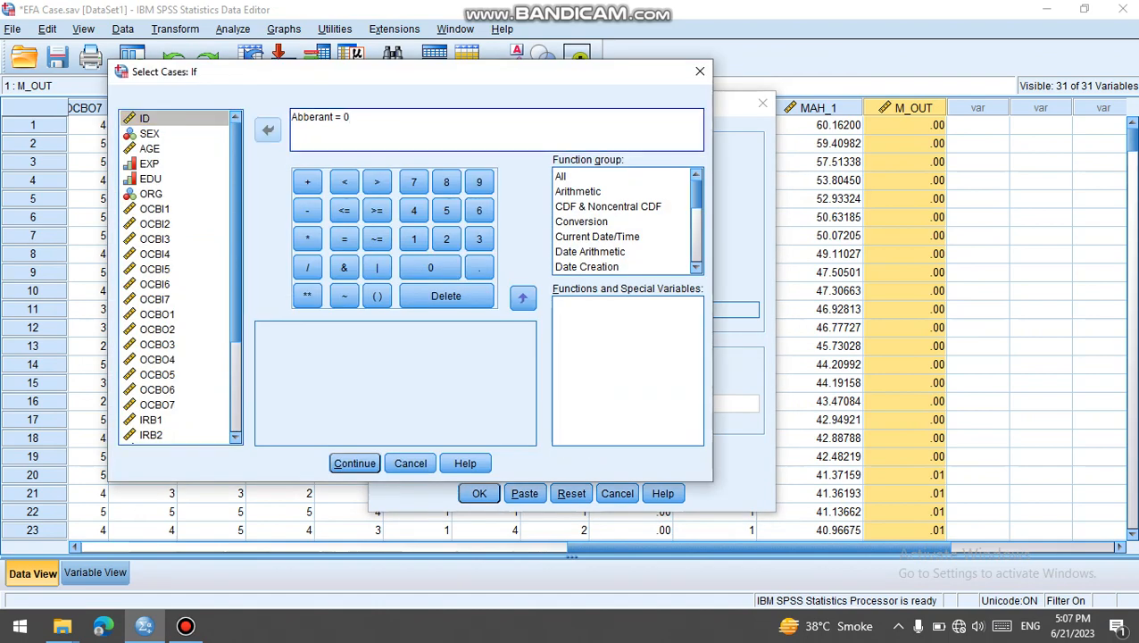
key(BackSpace)
key(BackSpace)
key(BackSpace)
key(BackSpace)
key(BackSpace)
key(BackSpace)
key(BackSpace)
key(BackSpace)
key(BackSpace)
key(BackSpace)
key(BackSpace)
key(BackSpace)
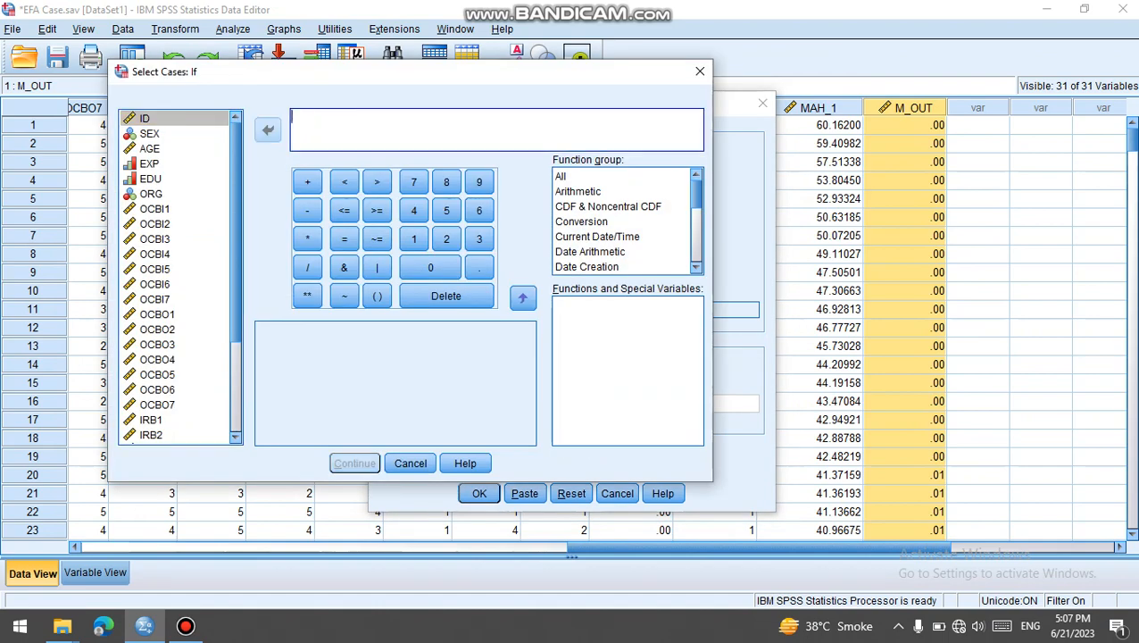
Set the case selection condition to M_OUT >= 0.001
scroll(179, 277, down, 3)
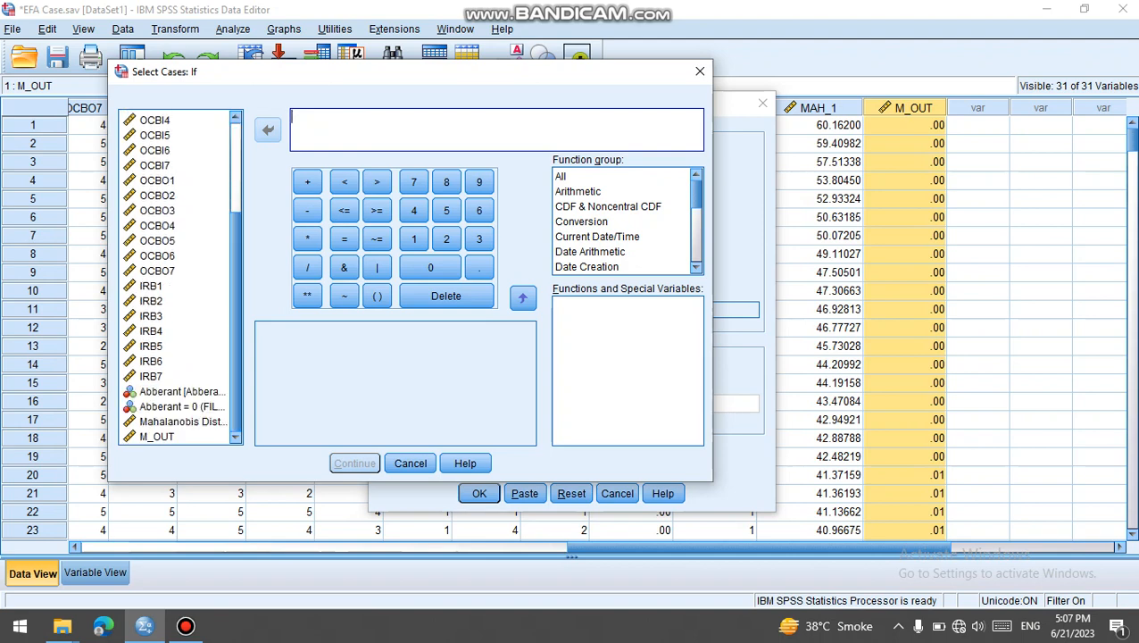
double_click(157, 436)
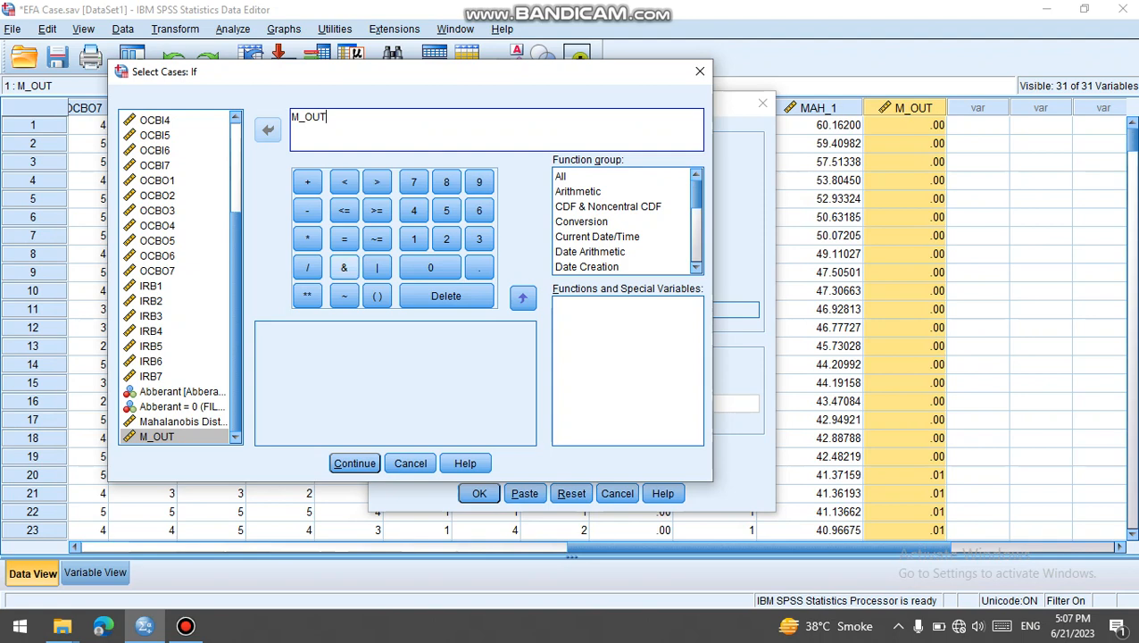
click(377, 210)
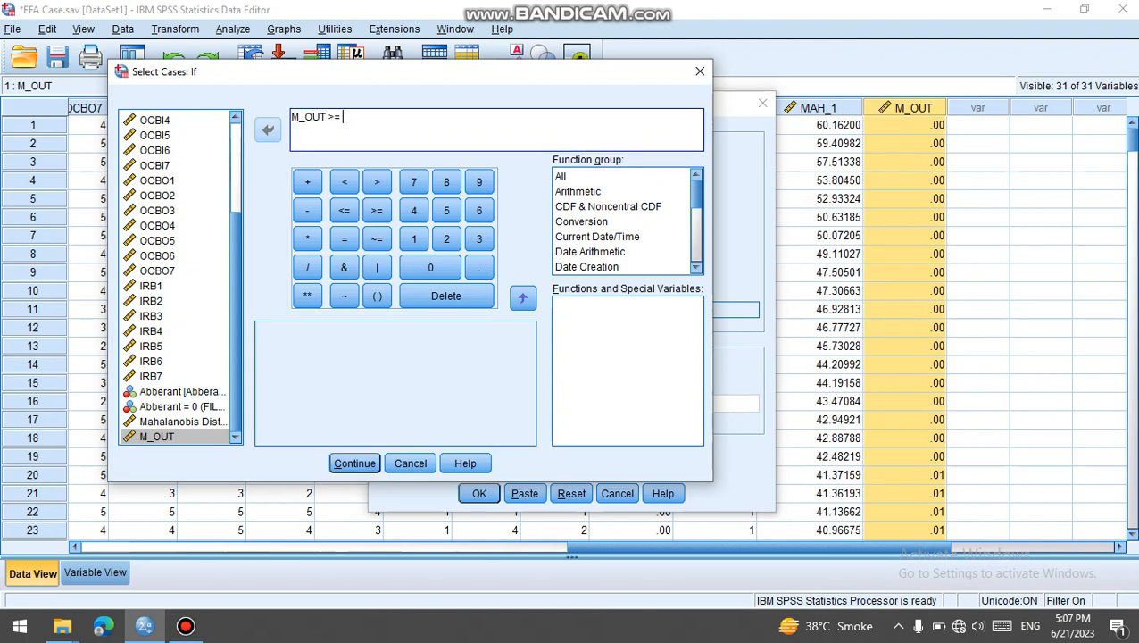
click(430, 267)
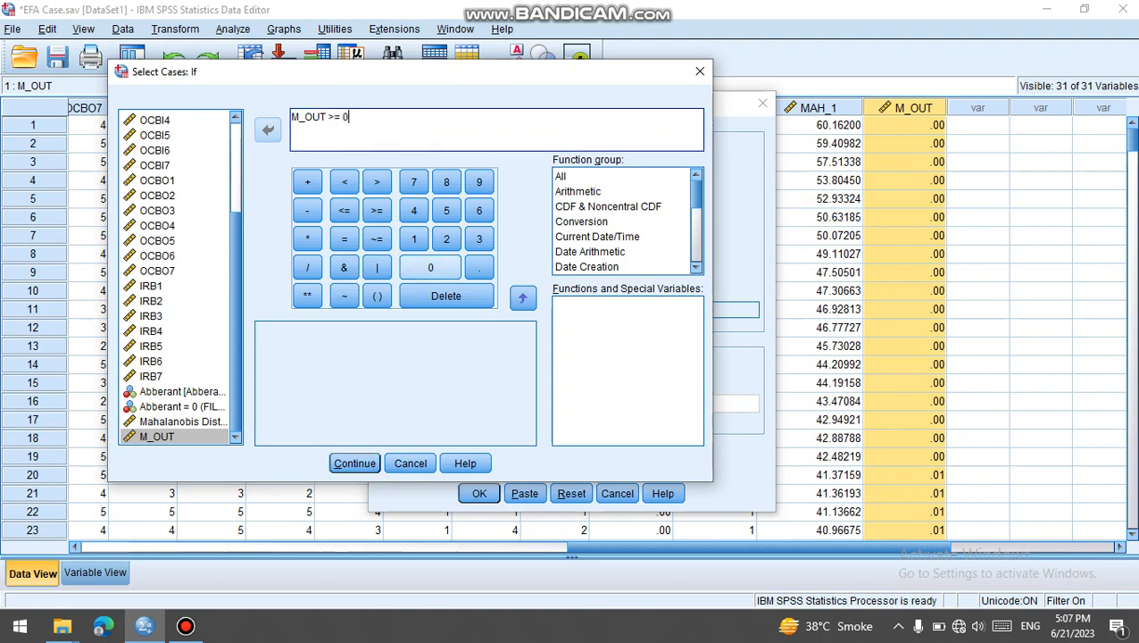
click(478, 267)
click(430, 267)
click(430, 267)
click(413, 238)
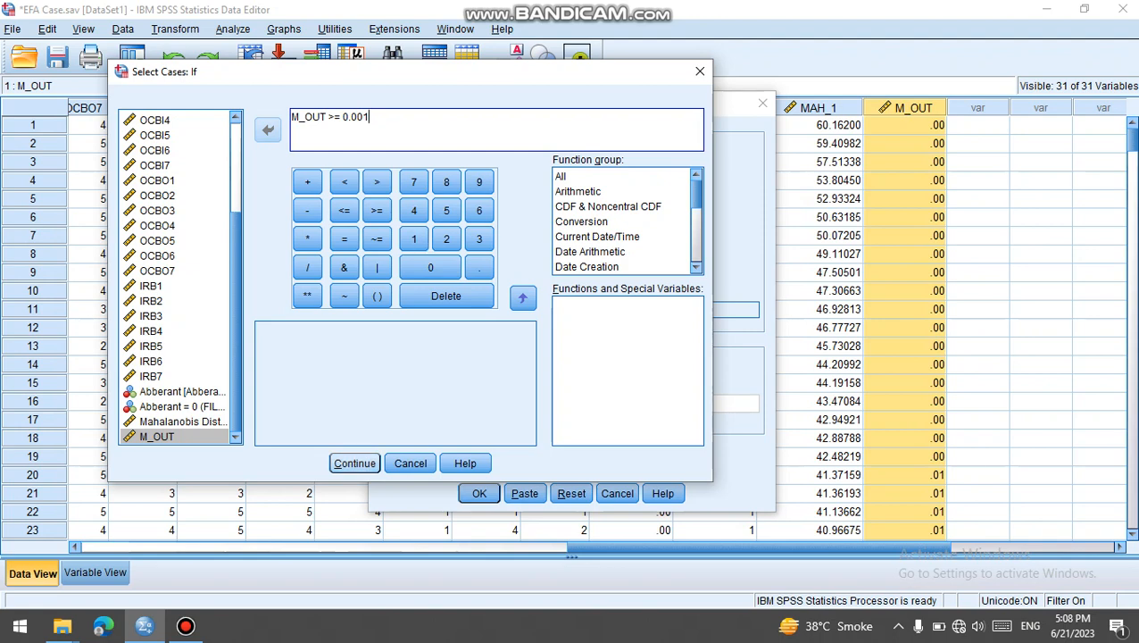
key(Return)
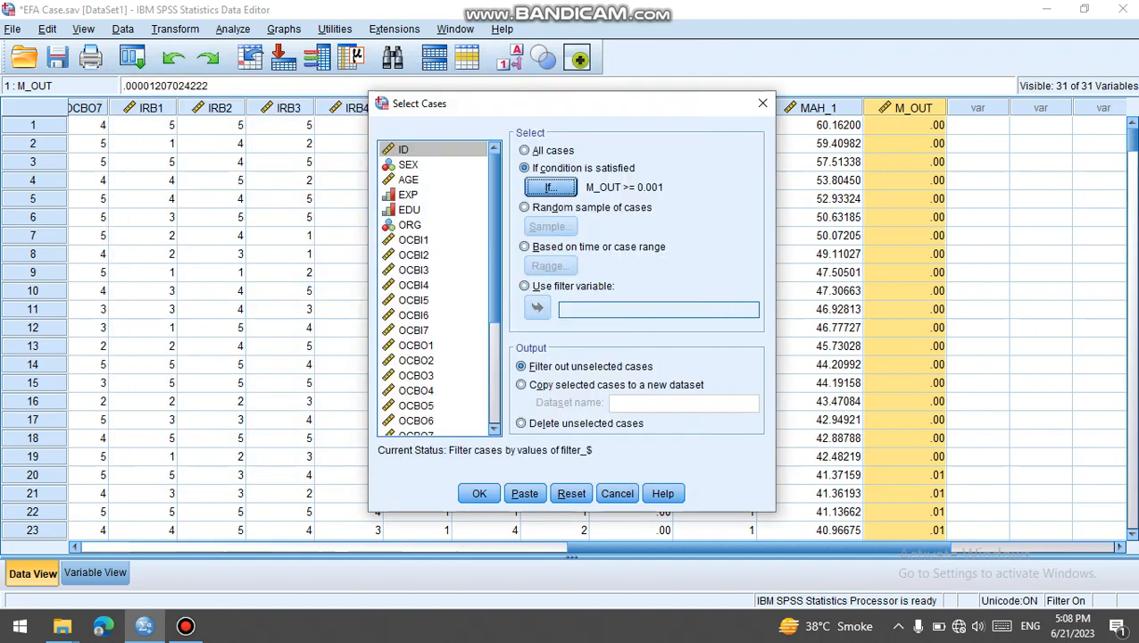
Apply the case selection filter and close the resulting output document without saving it
click(479, 493)
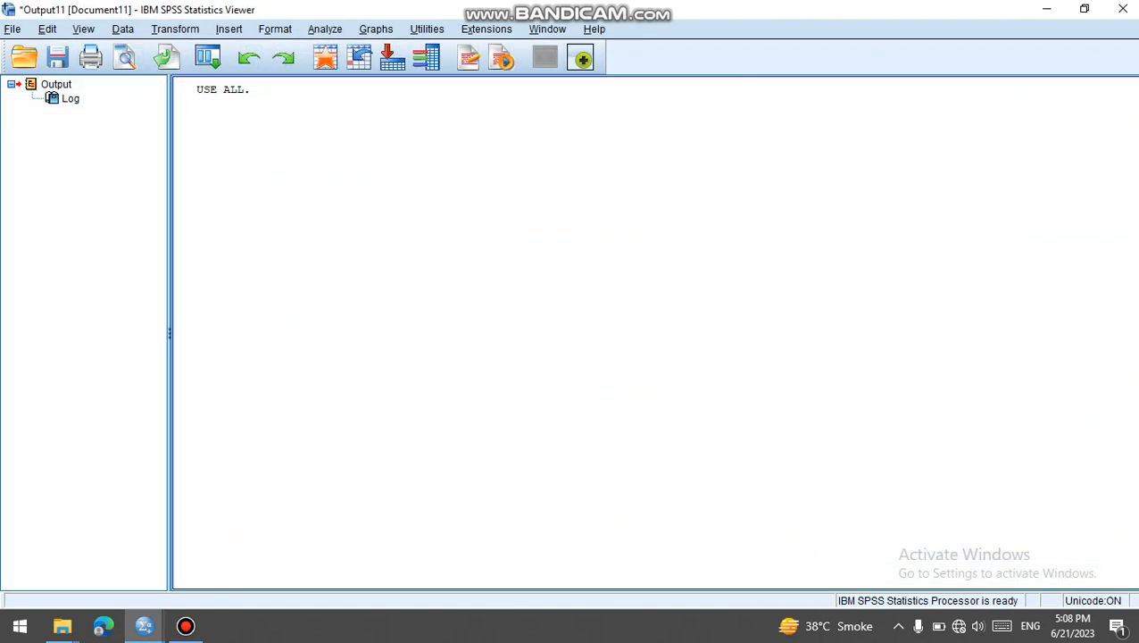
click(1122, 9)
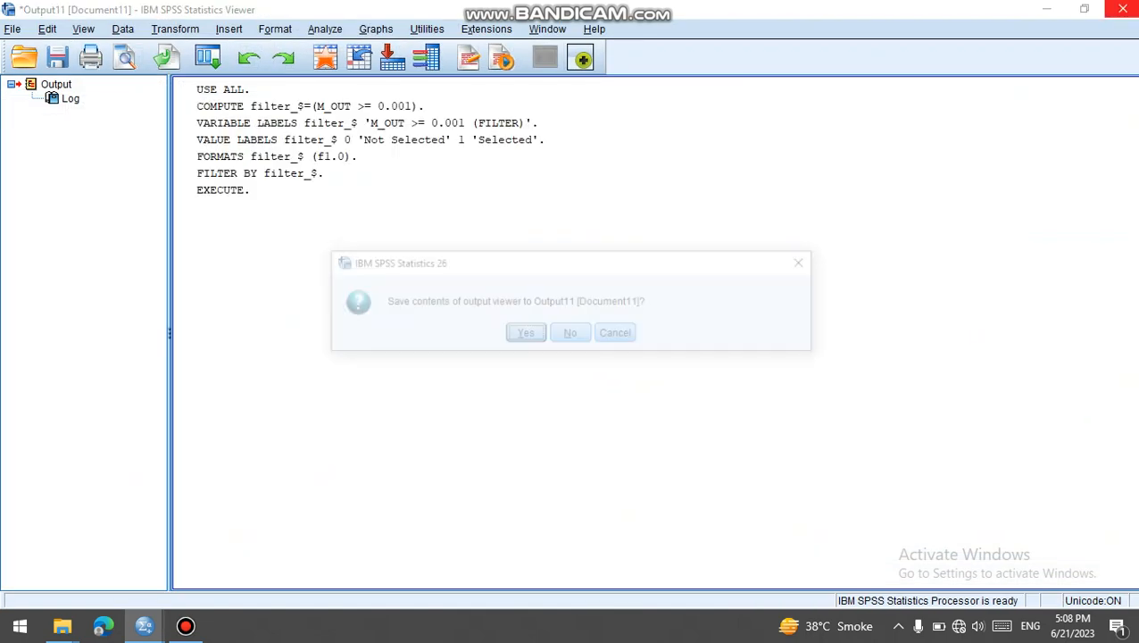
key(n)
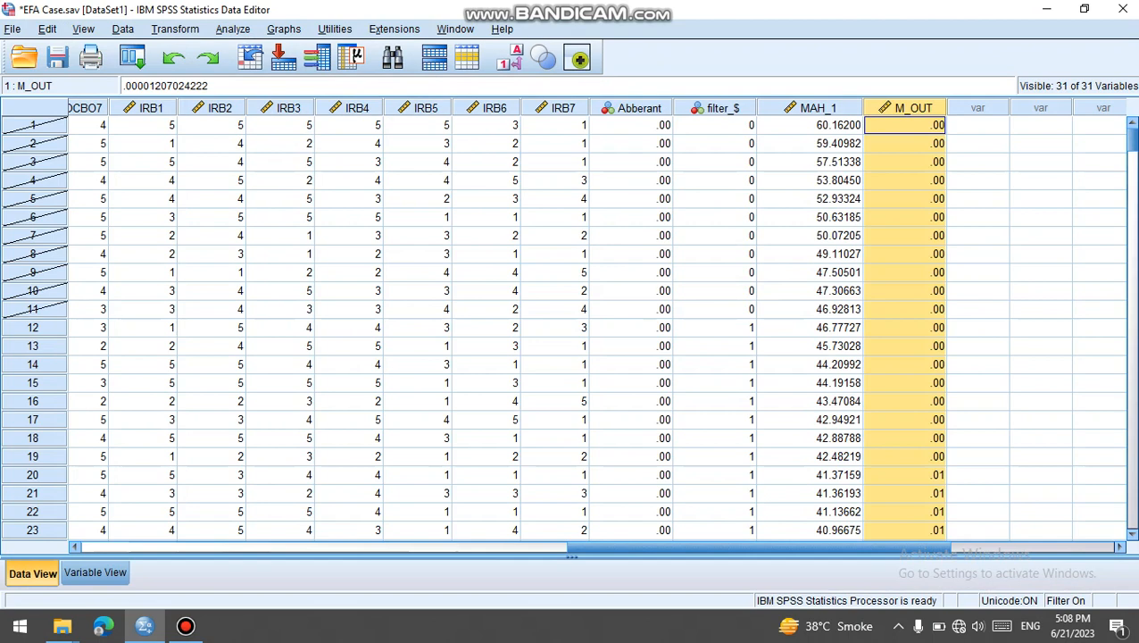
Delete the filtered-out cases in rows 1 to 11 from the dataset
key(Home)
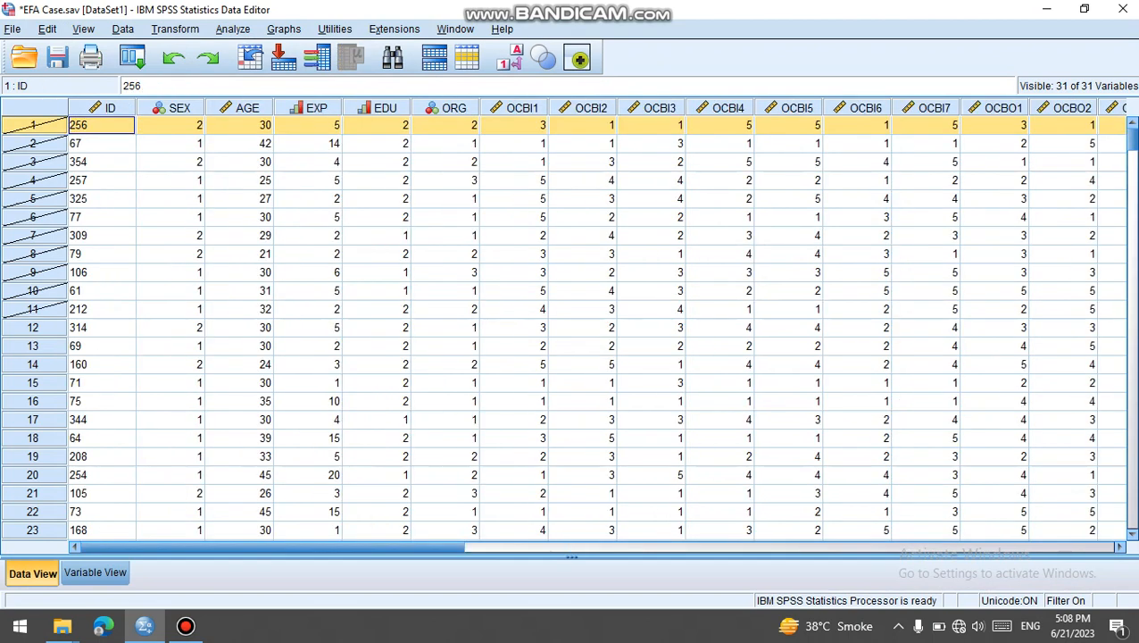
key(shift+Down)
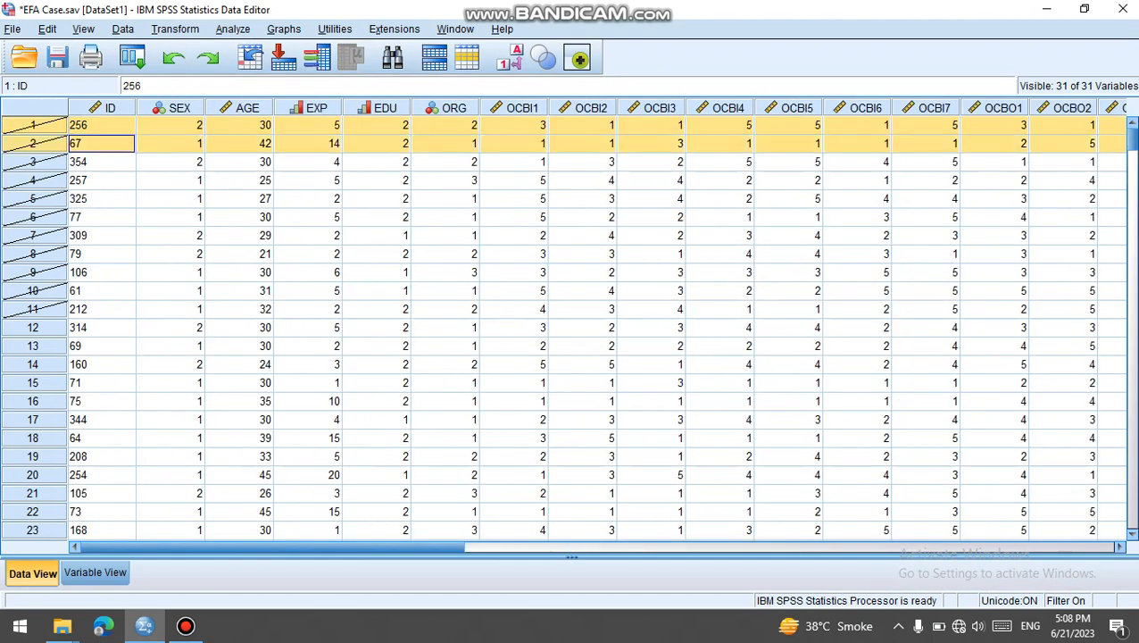
key(Down)
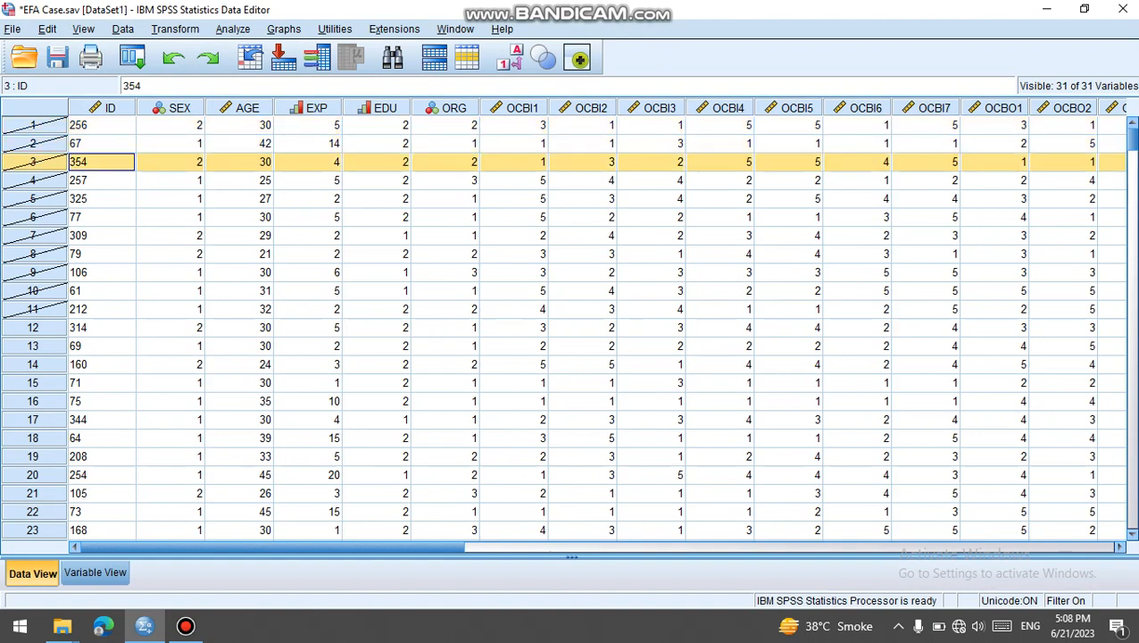
key(Up)
key(Up)
key(shift+Down)
key(shift+Down)
key(shift+Down)
key(shift+Down)
key(shift+Down)
key(shift+Down)
key(shift+Down)
key(shift+Down)
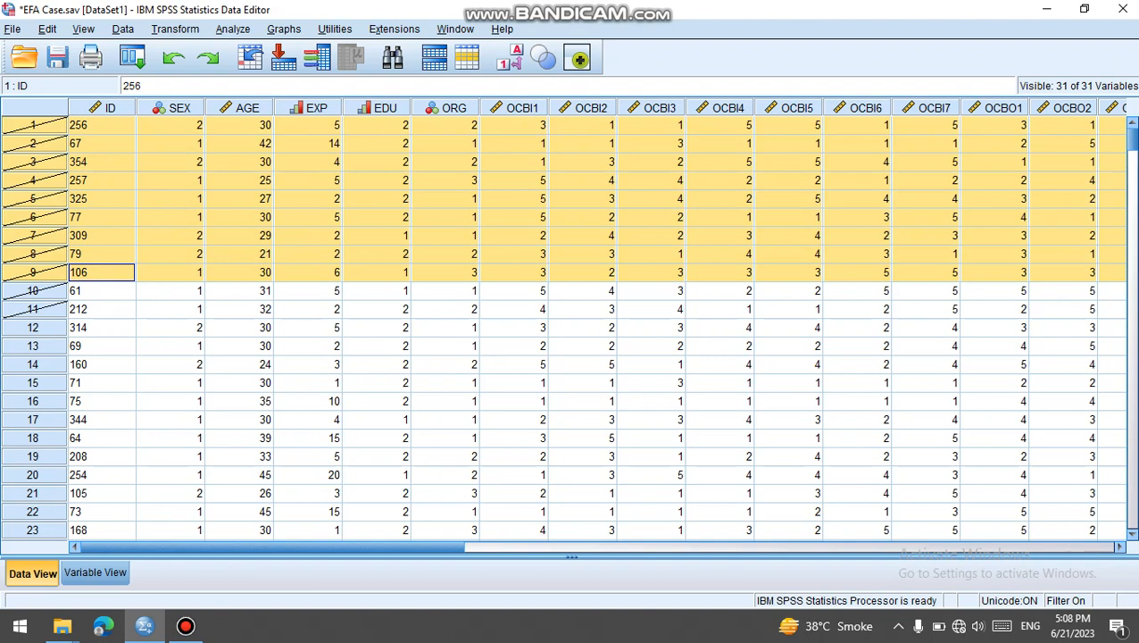
key(shift+Down)
key(shift+Down)
key(shift+Down)
key(shift+Down)
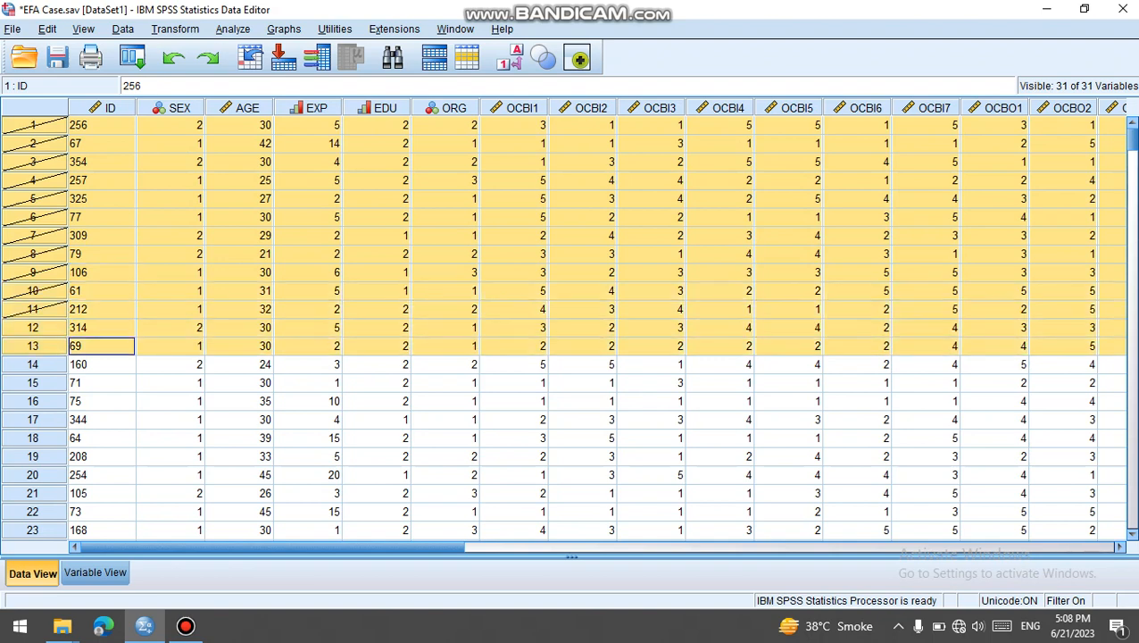
key(shift+Up)
key(shift+Up)
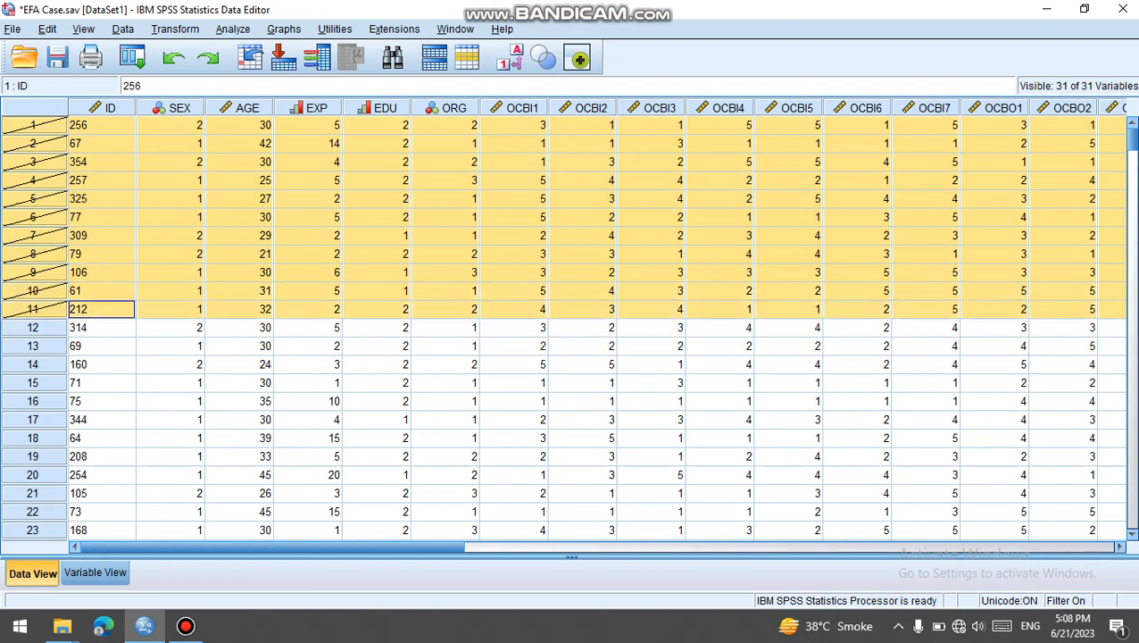
right_click(32, 312)
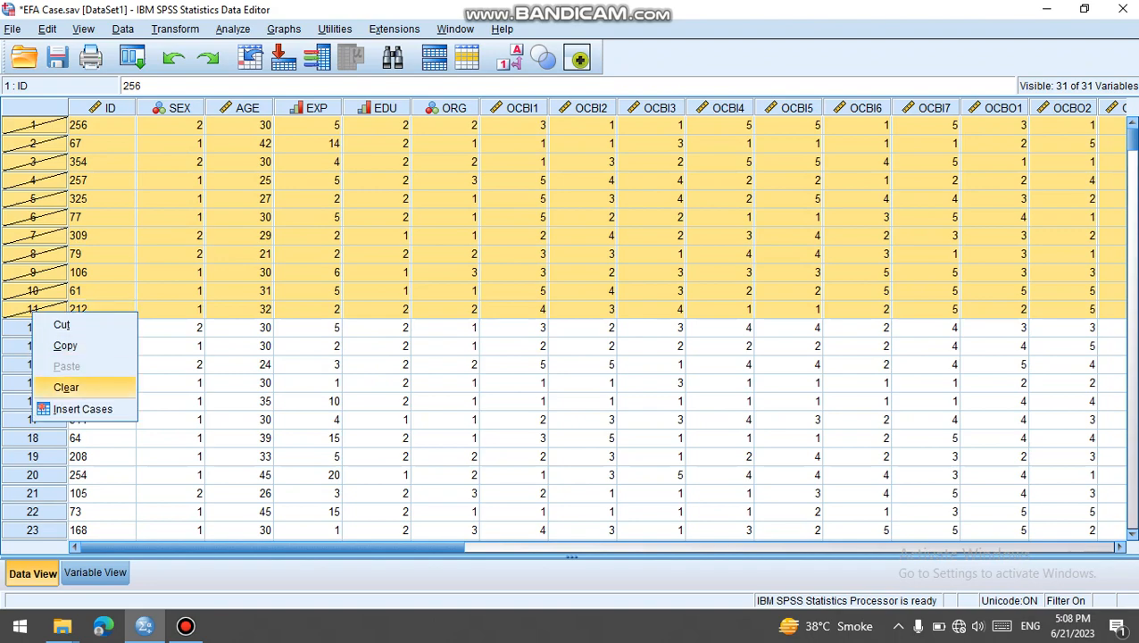
click(66, 386)
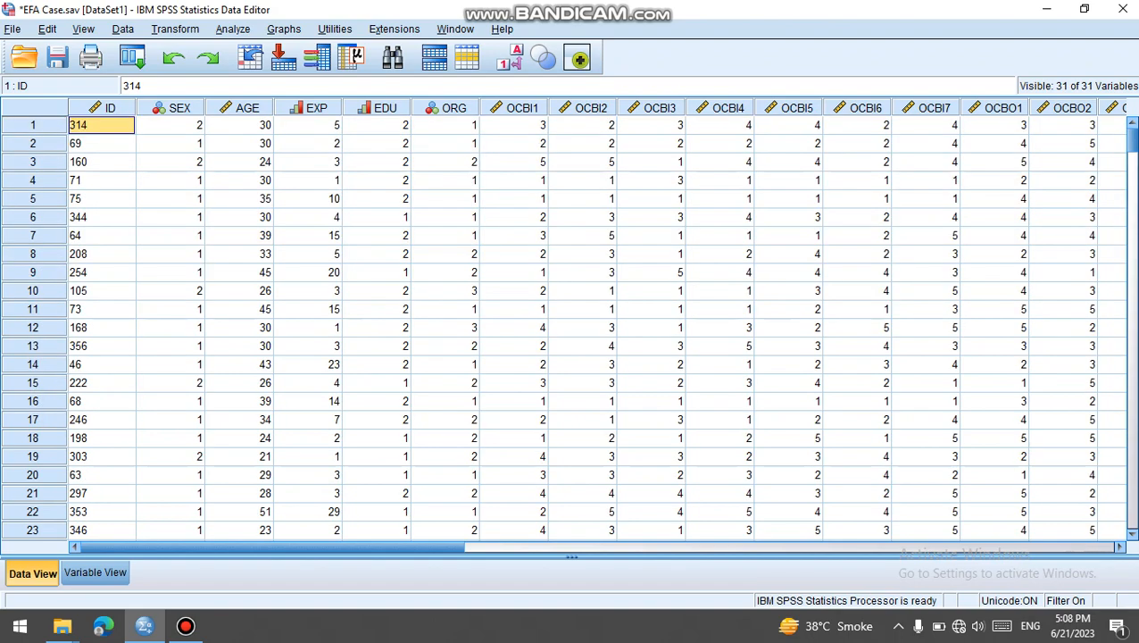
Save the dataset and close the resulting output document without saving it
key(ctrl+s)
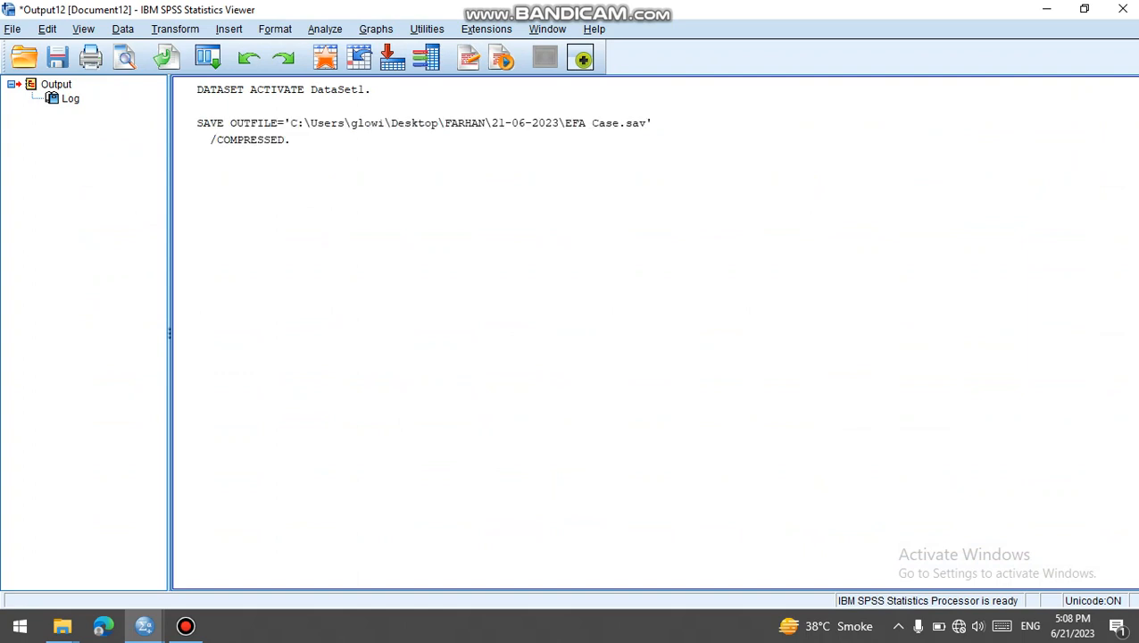
click(1123, 9)
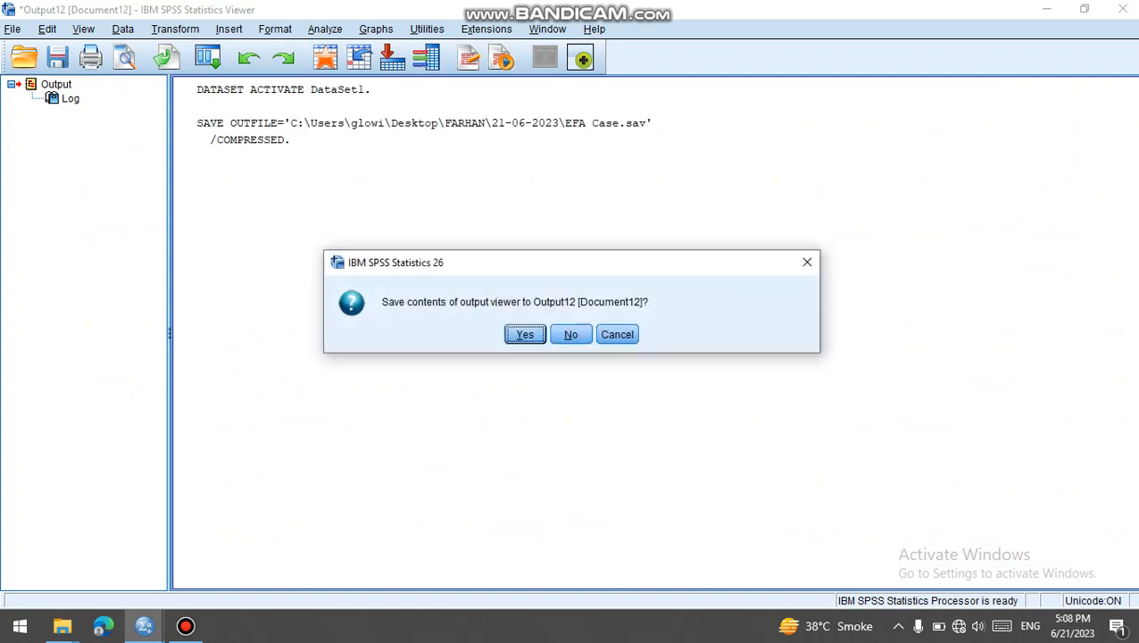
click(571, 334)
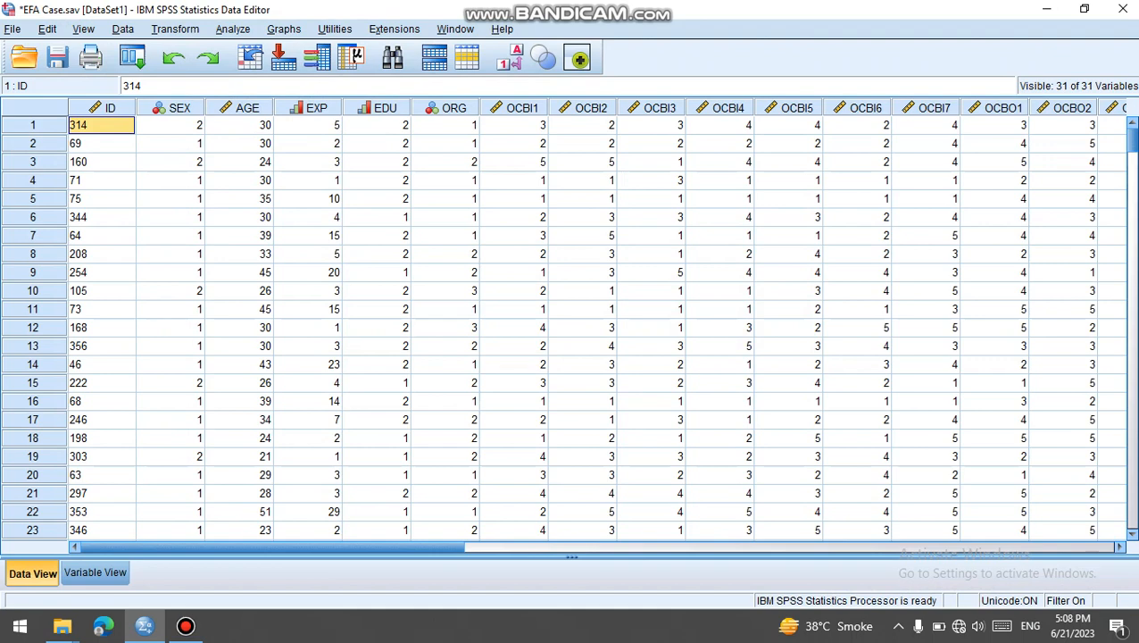
Start a Factor Analysis and add all items from OCBI1 through IRB7 as its variables
click(232, 28)
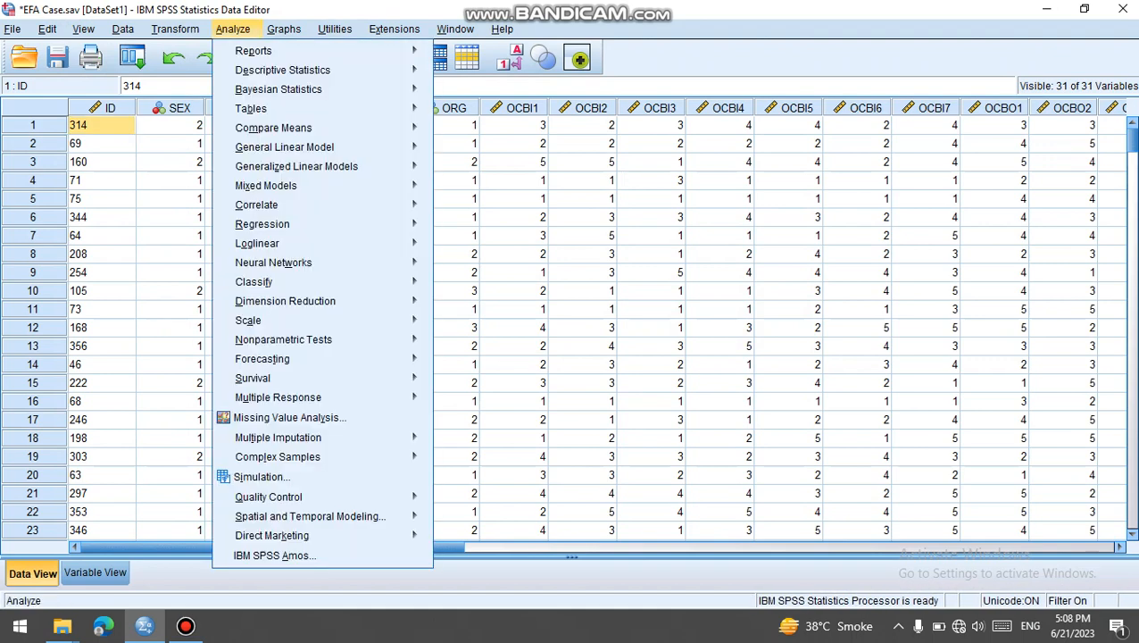
mouse_move(263, 223)
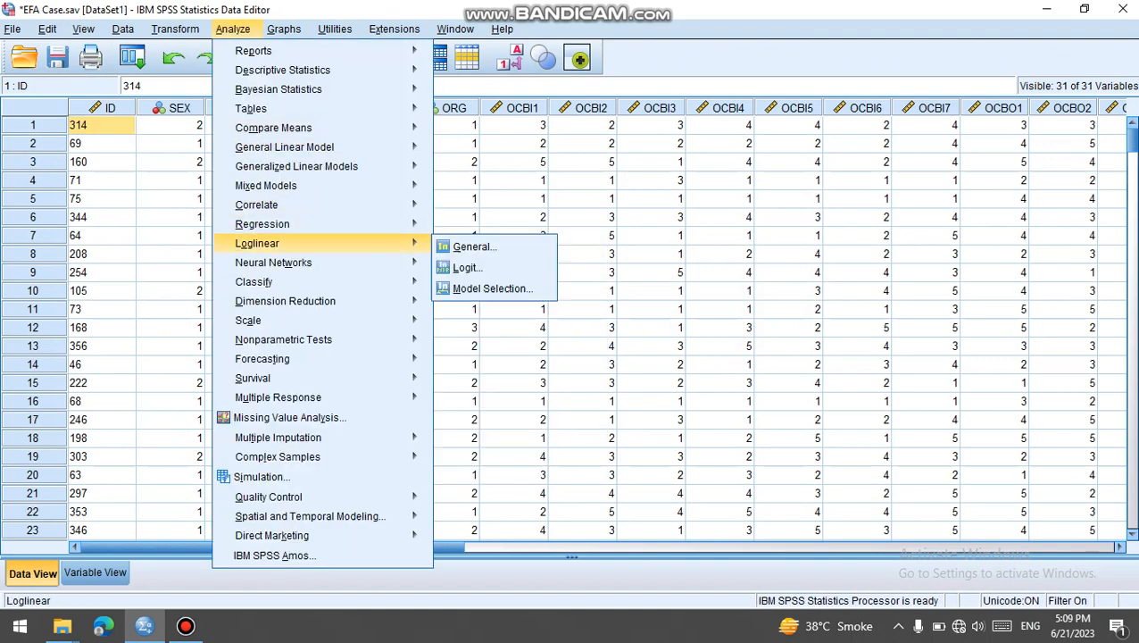
mouse_move(286, 300)
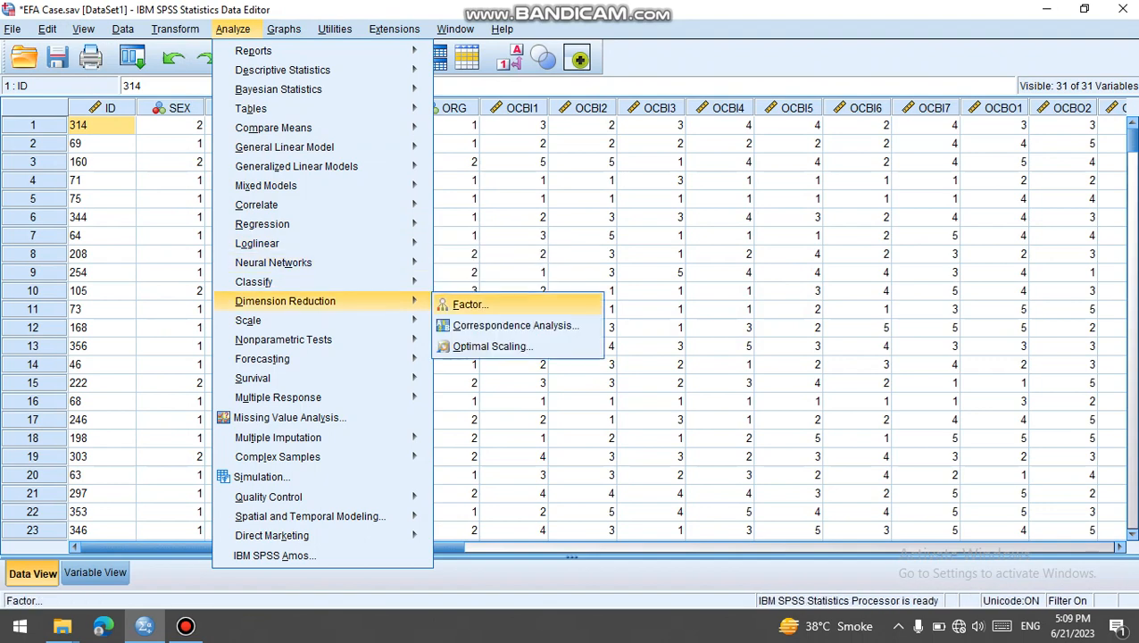
click(471, 305)
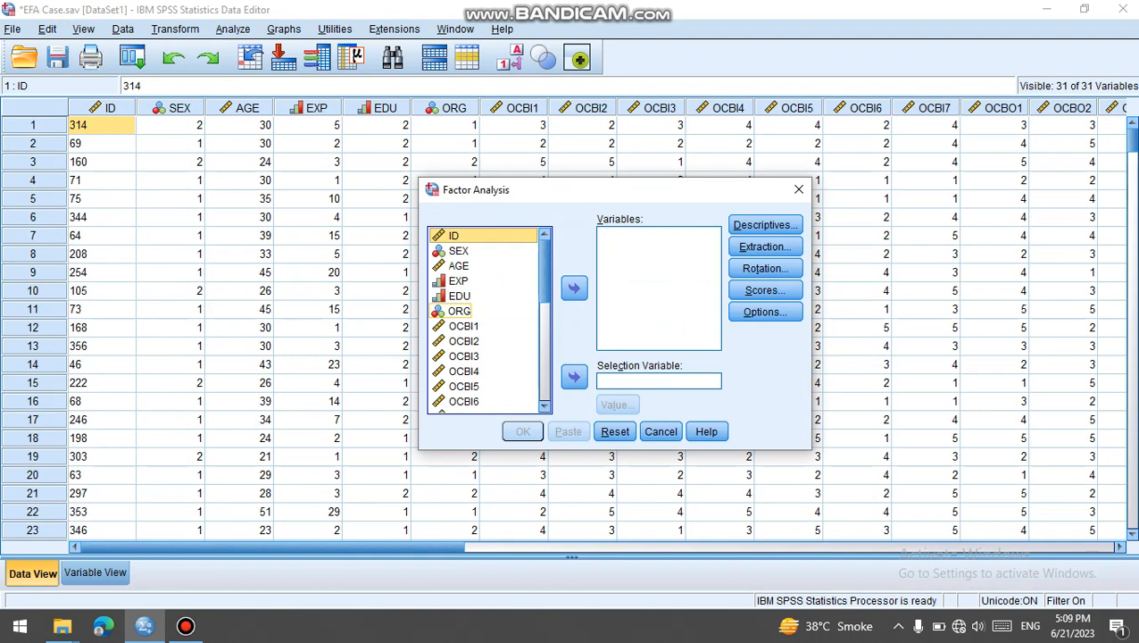
click(463, 327)
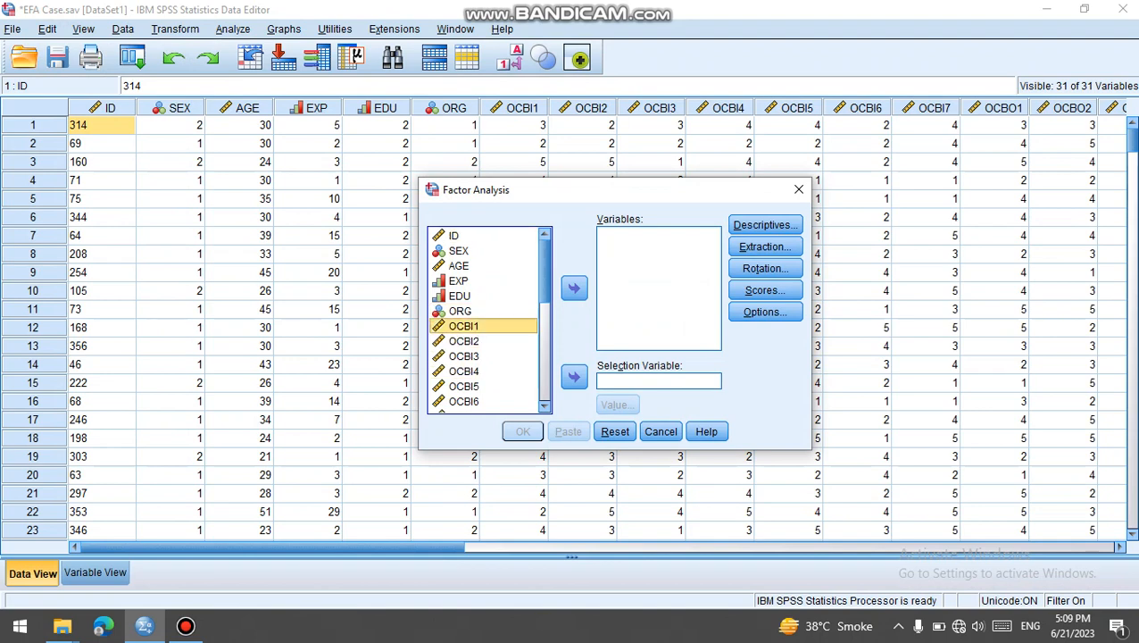
key(shift+Down)
key(shift+Down)
key(shift+Down)
key(shift+Down)
key(shift+Down)
key(shift+Down)
key(shift+Down)
key(shift+Down)
key(shift+Down)
key(shift+Down)
key(shift+Down)
key(shift+Down)
key(shift+Down)
key(shift+Down)
key(shift+Down)
key(shift+Down)
key(shift+Down)
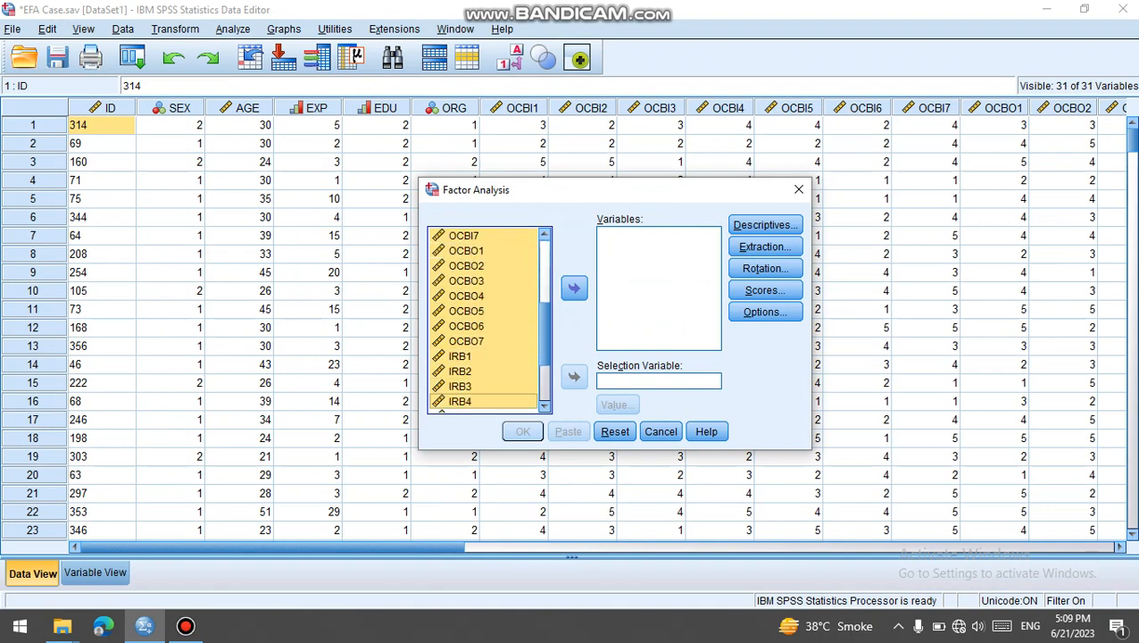
key(shift+Down)
key(shift+Down)
key(shift+Down)
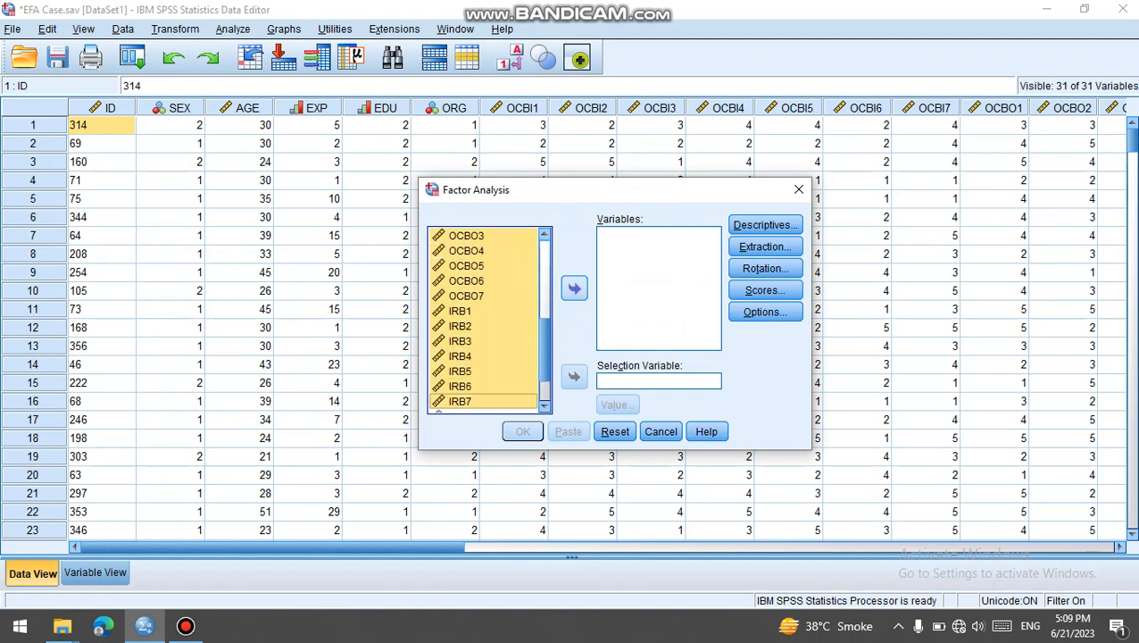
click(574, 287)
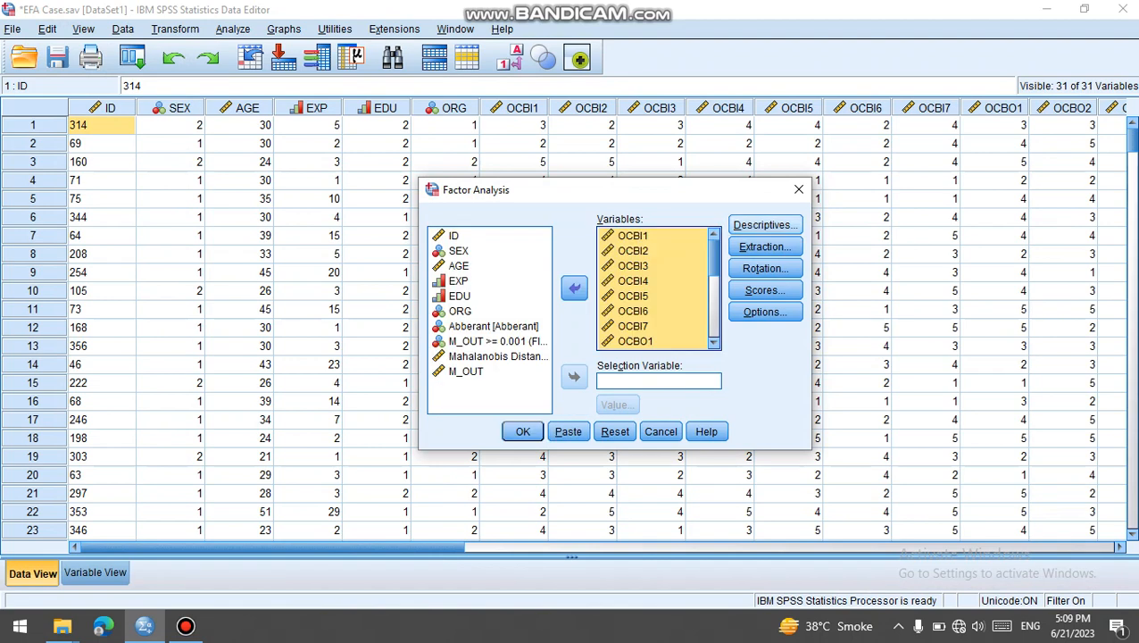
Request correlation coefficients and KMO and Bartlett's test of sphericity in the factor analysis descriptives
click(765, 224)
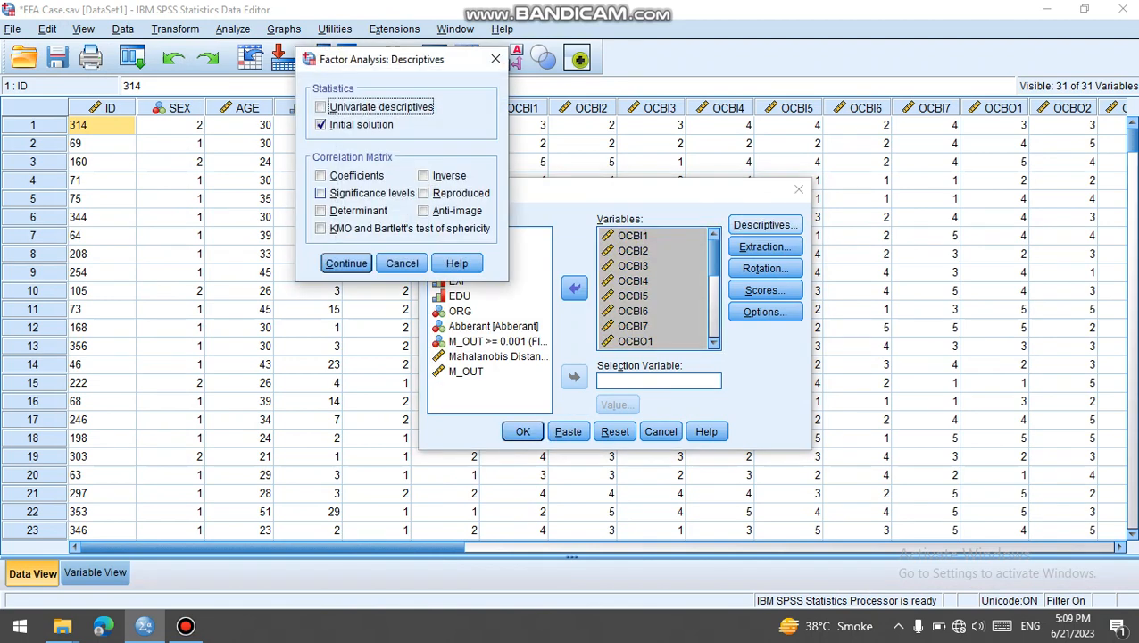
click(321, 175)
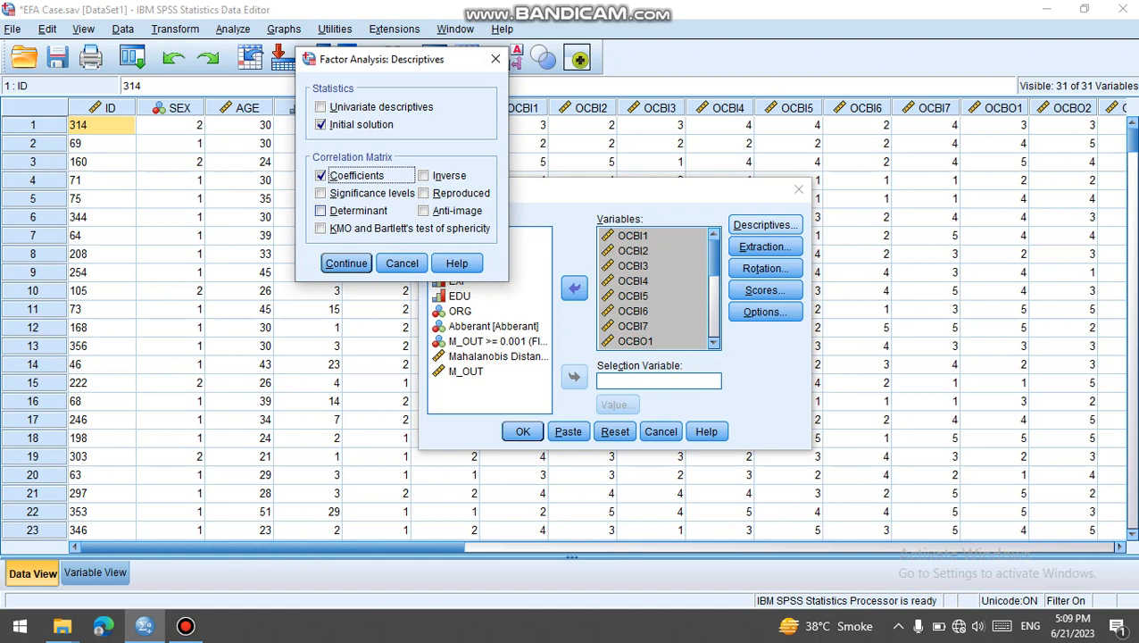
click(321, 229)
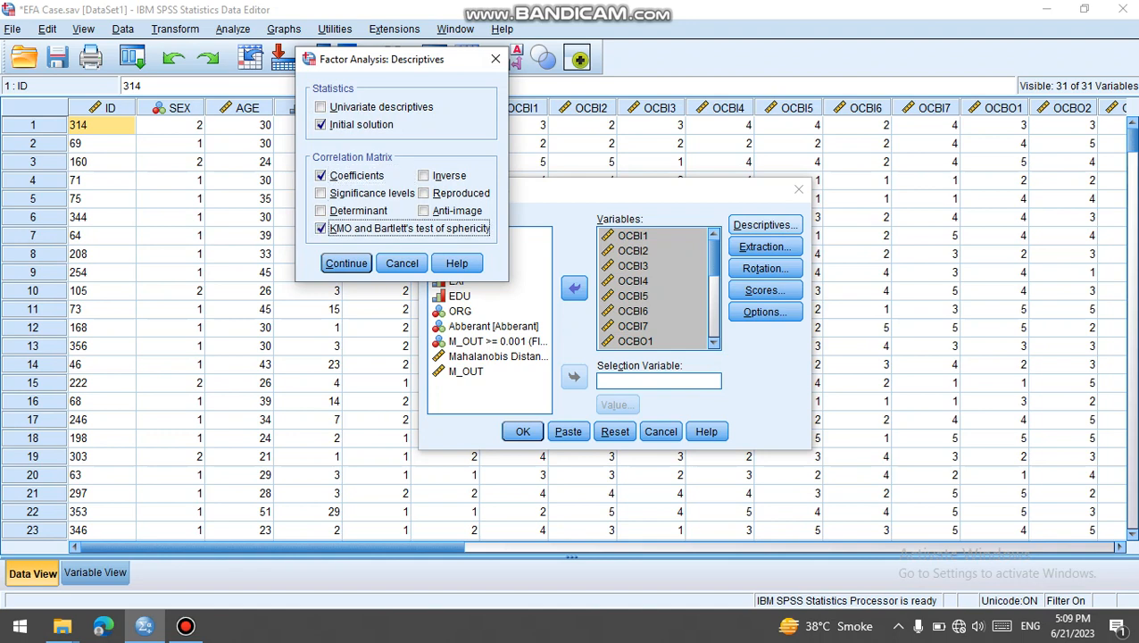
click(347, 263)
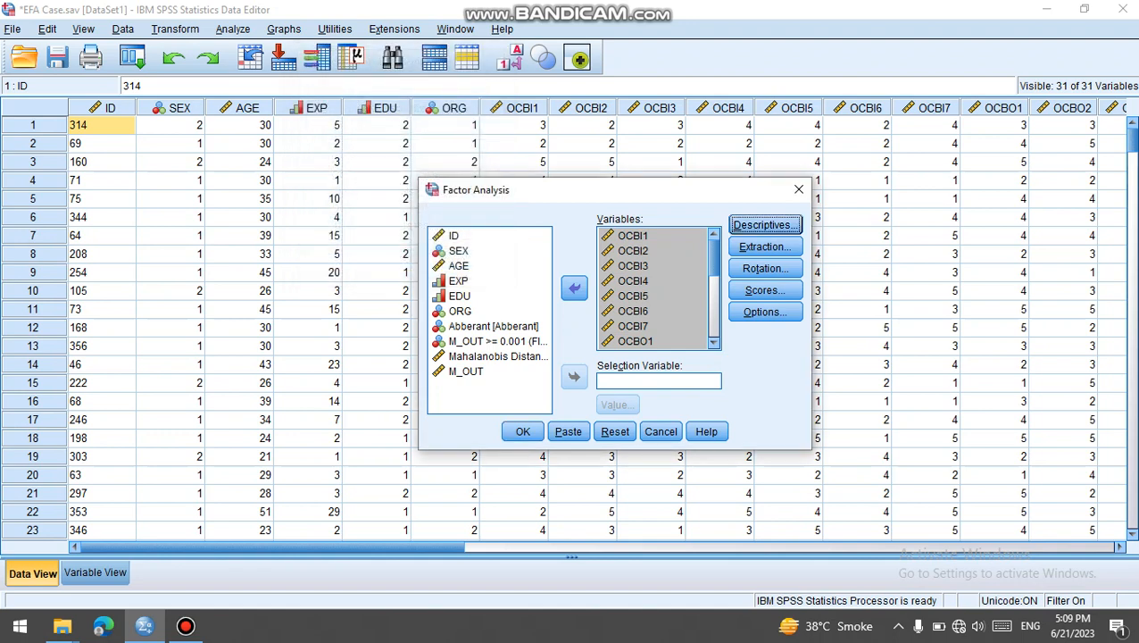
Configure the extraction to include a scree plot and a fixed number of 3 factors
click(765, 246)
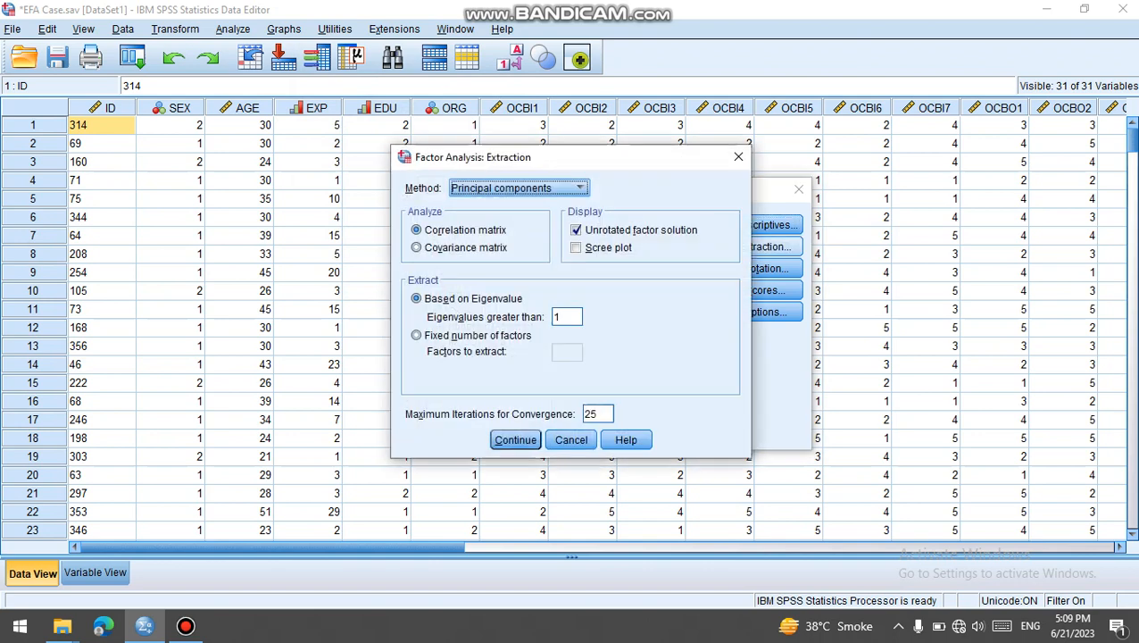
click(575, 247)
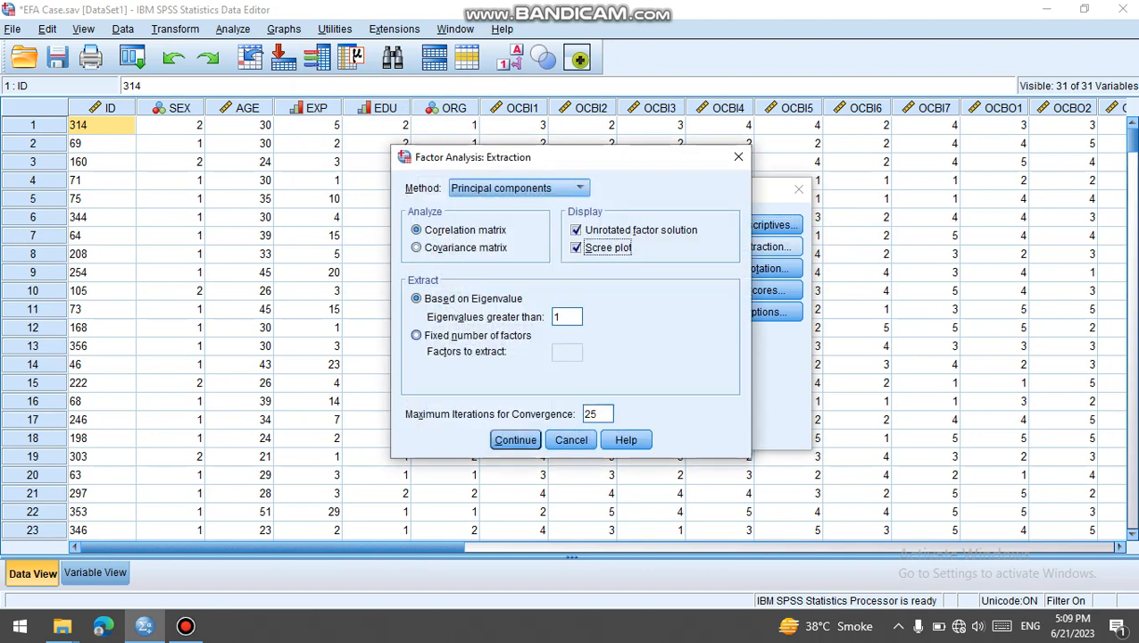
click(416, 335)
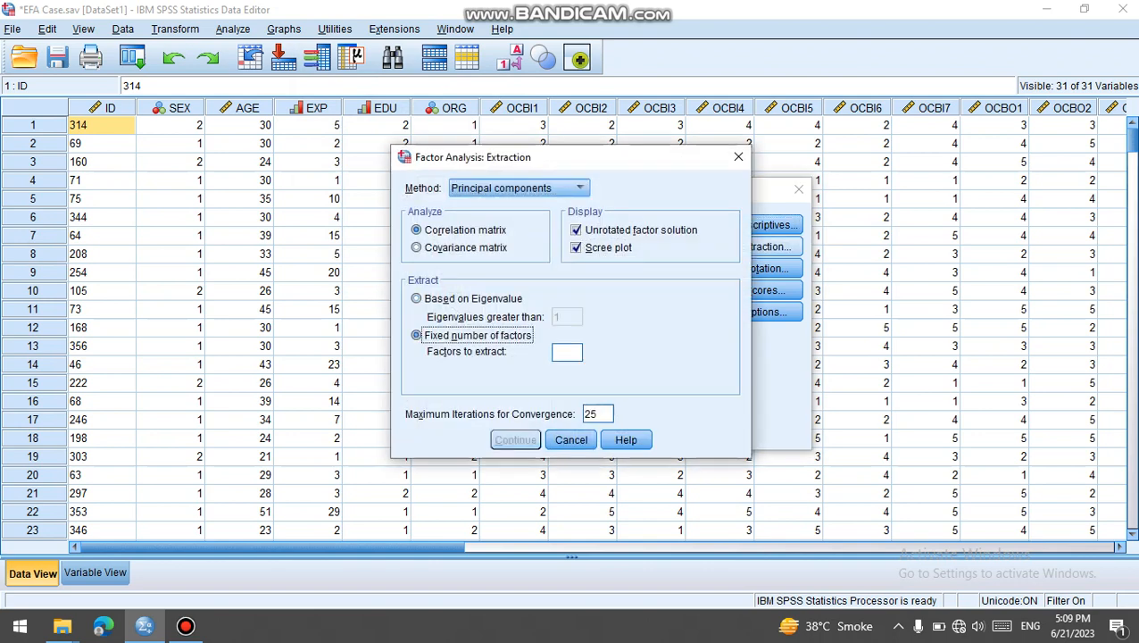
click(567, 352)
text(3)
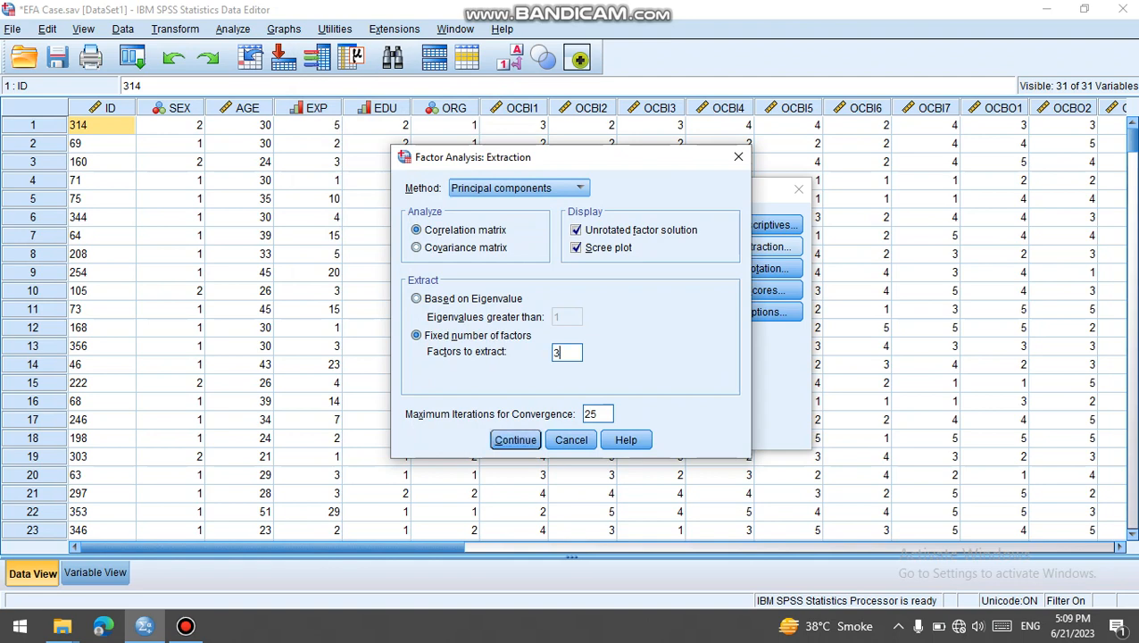
click(515, 439)
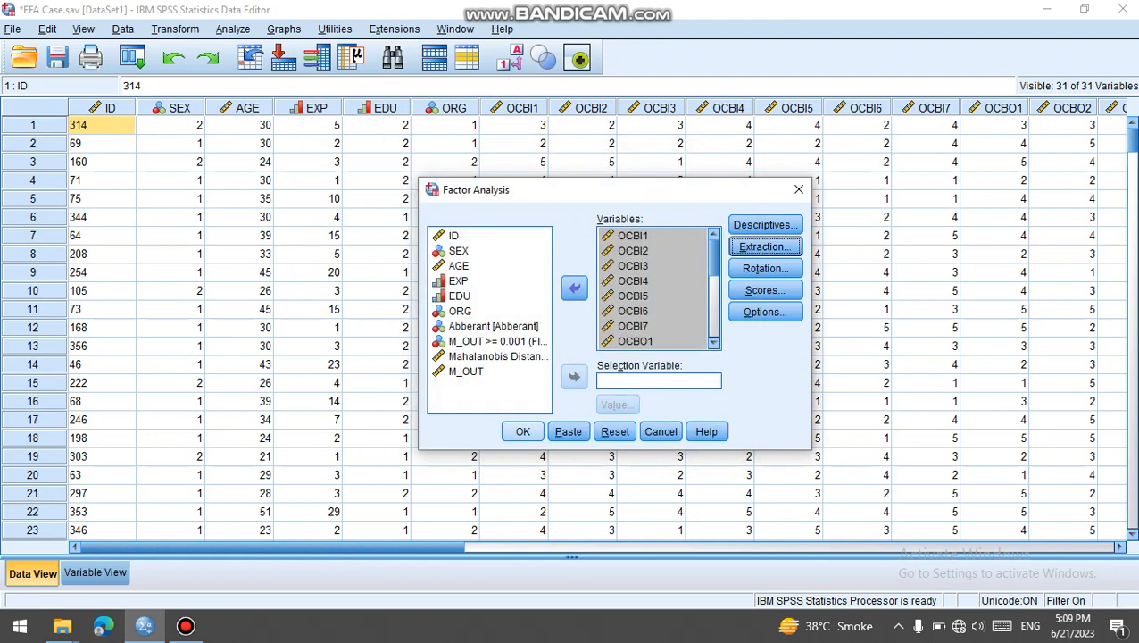
Set the factor rotation method to Promax
click(765, 290)
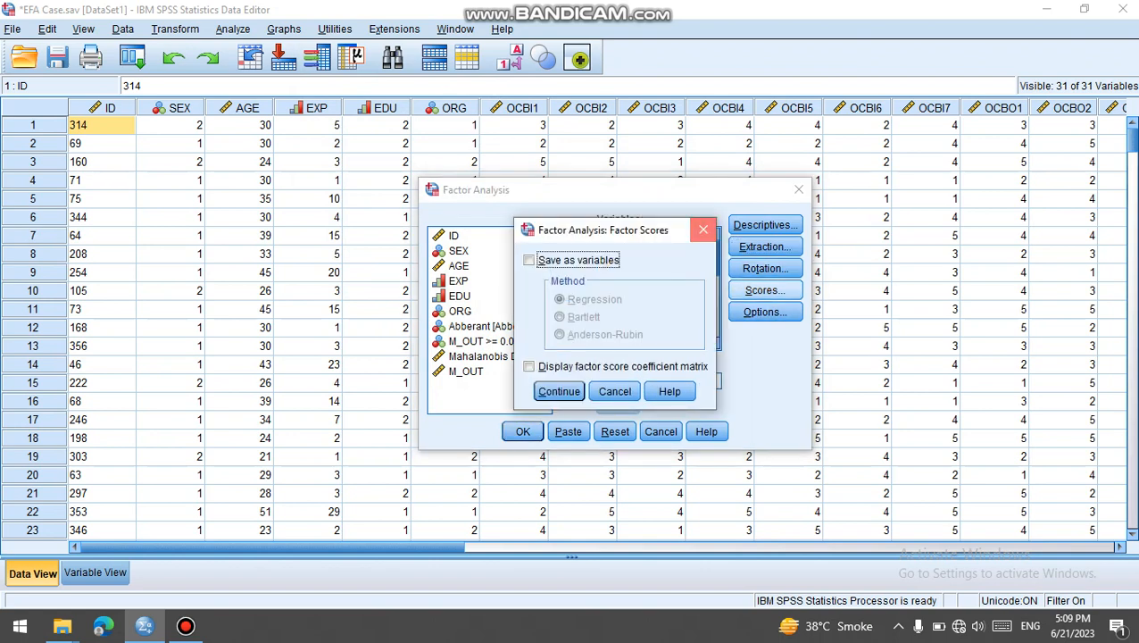
click(703, 229)
click(765, 267)
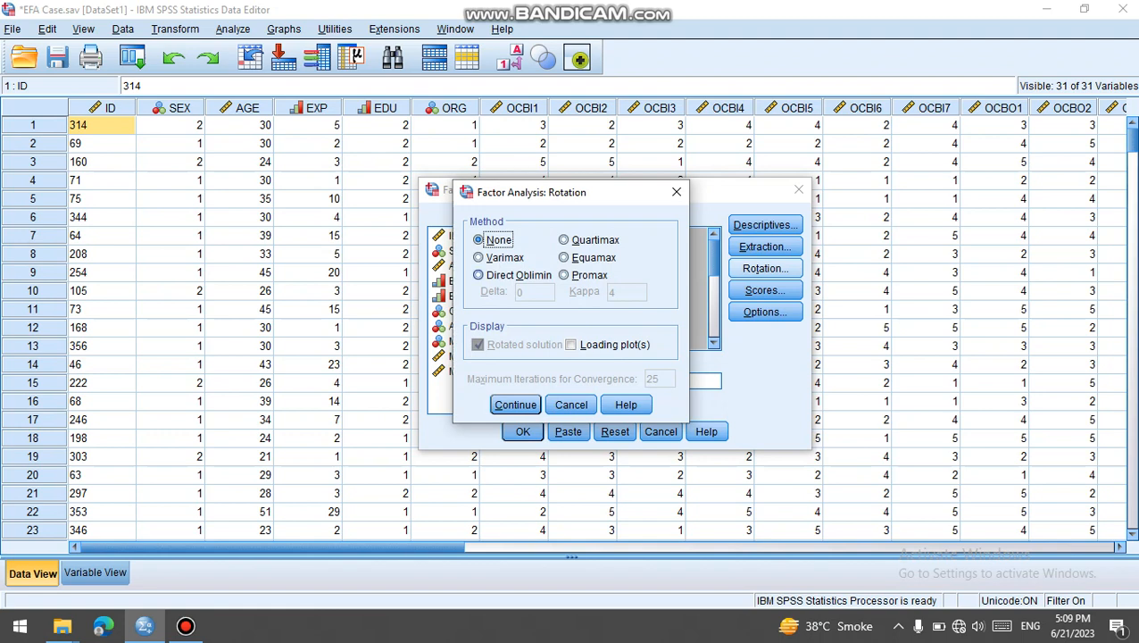
click(564, 275)
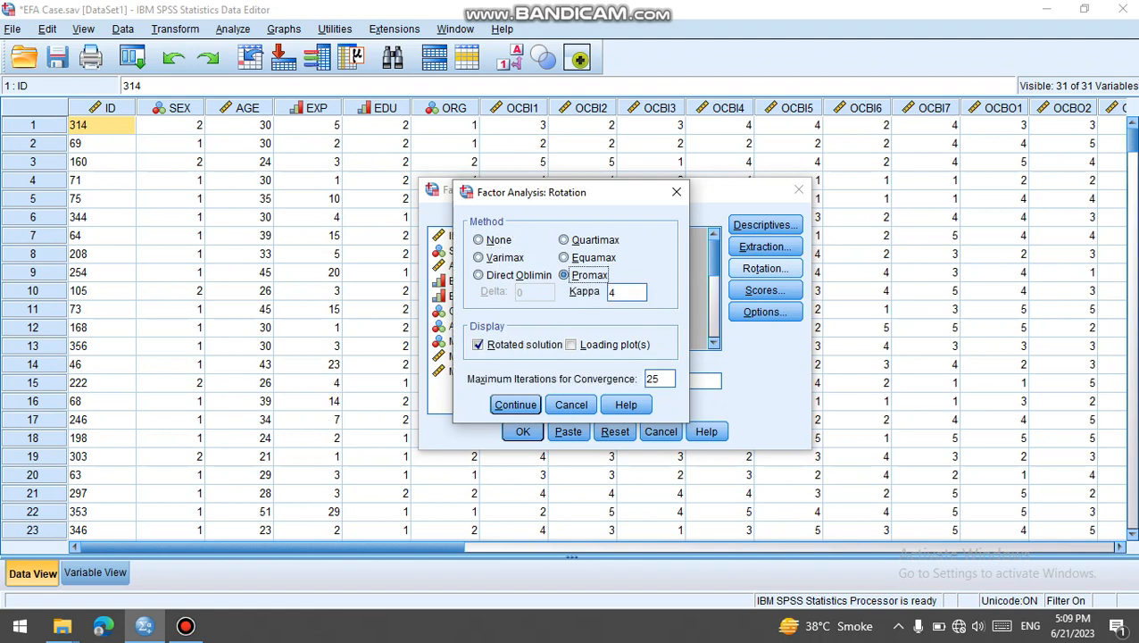
click(515, 405)
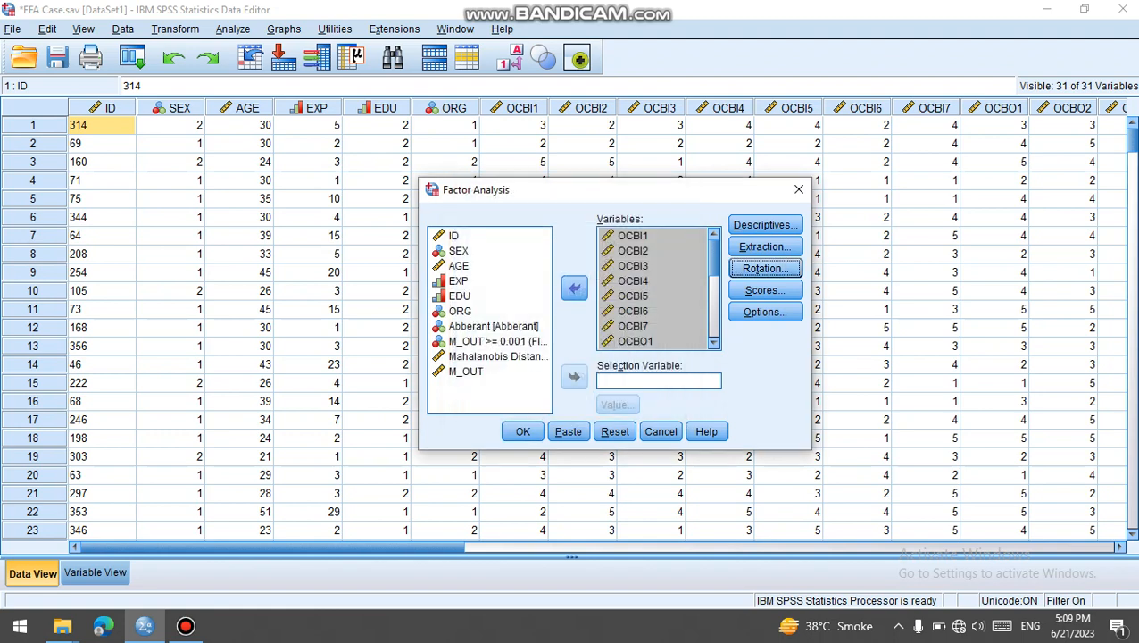
Sort the coefficients by size, suppress those with an absolute value below .30, and run the factor analysis
click(765, 311)
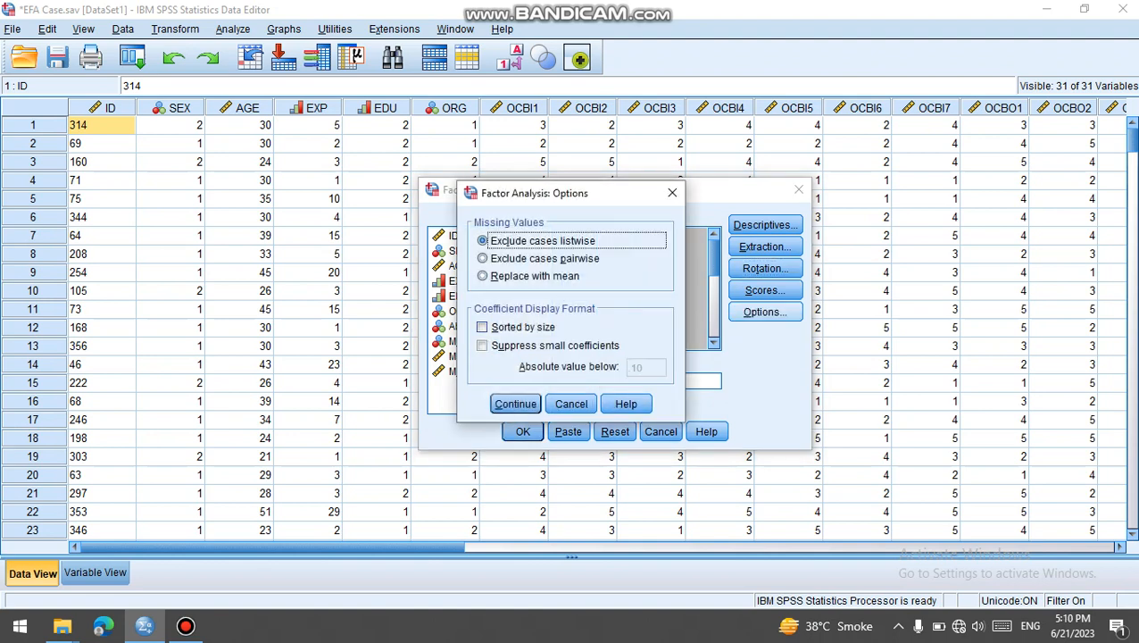
click(482, 327)
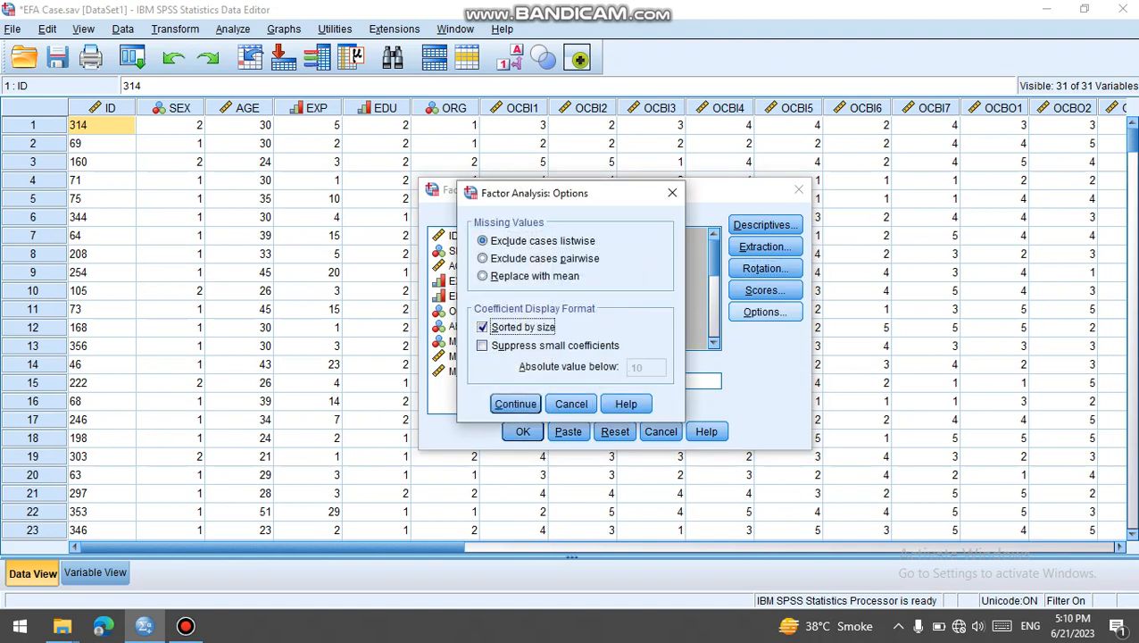
click(482, 345)
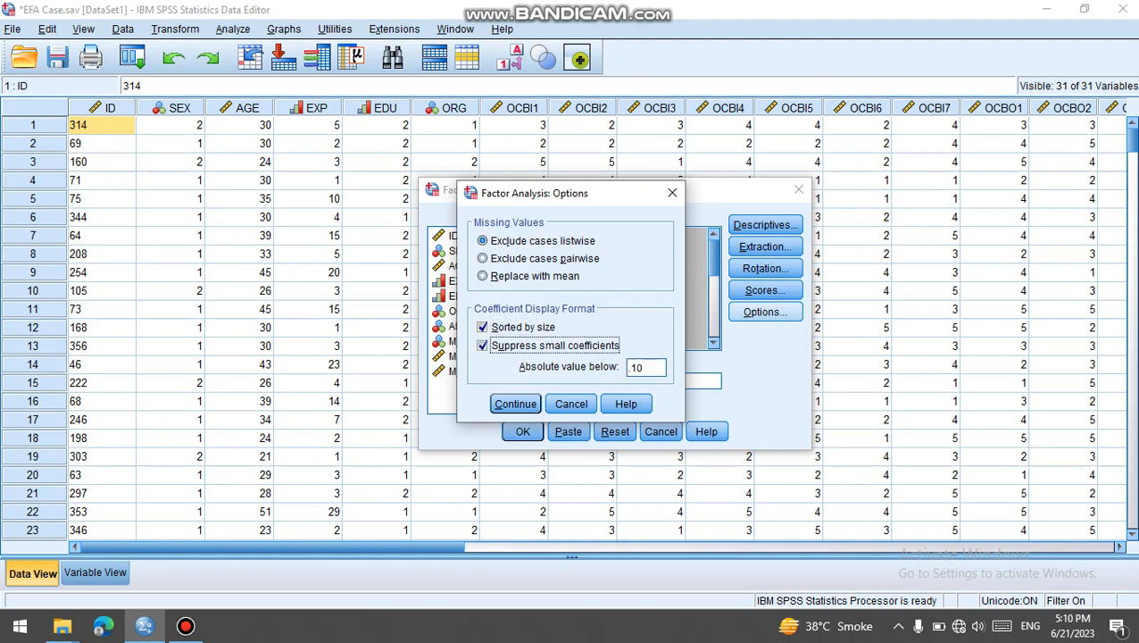
key(Tab)
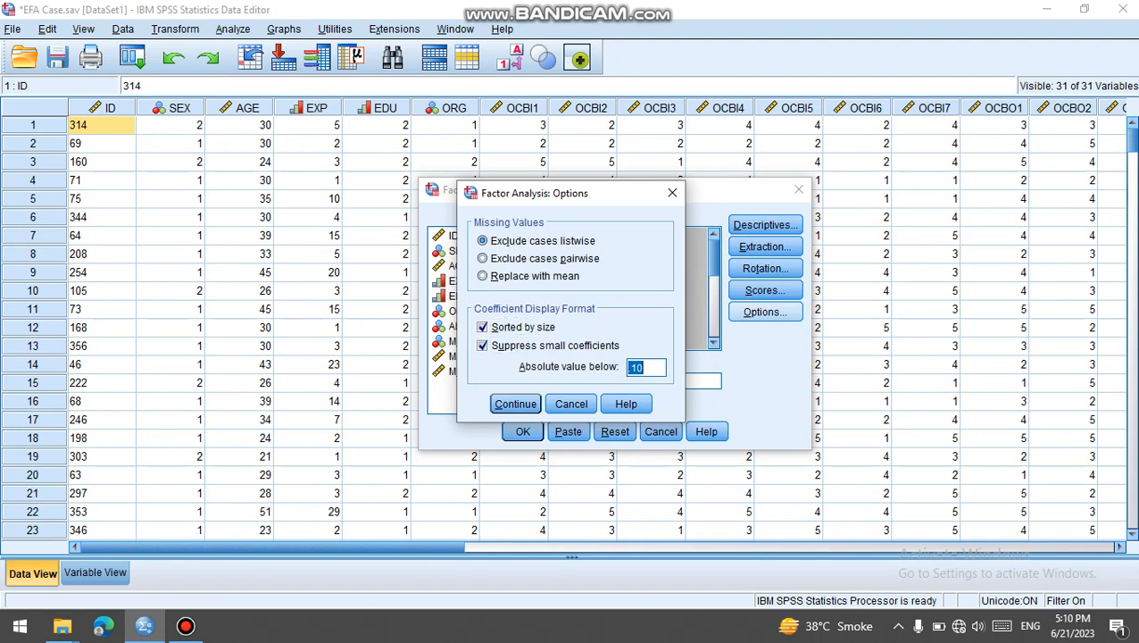
click(636, 367)
key(BackSpace)
text(3)
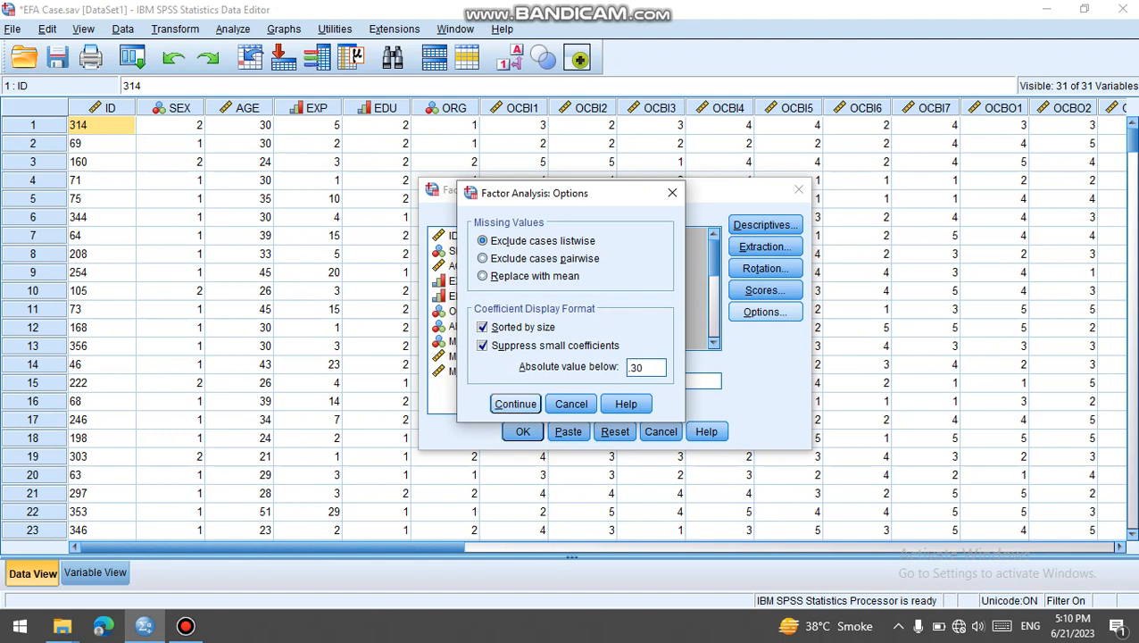
click(515, 404)
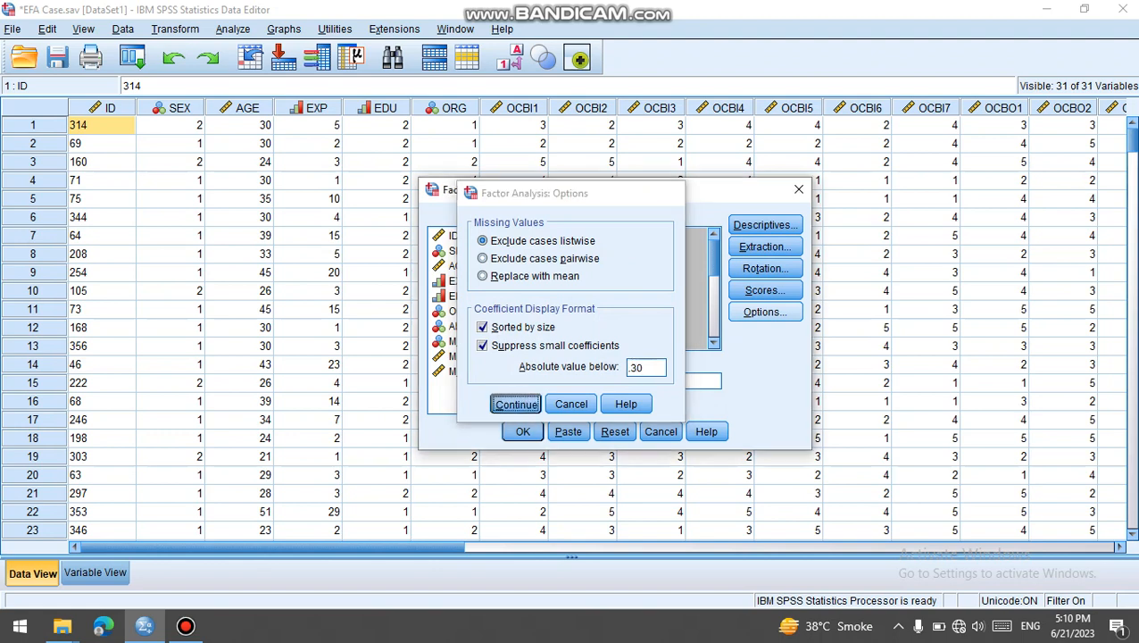
click(522, 431)
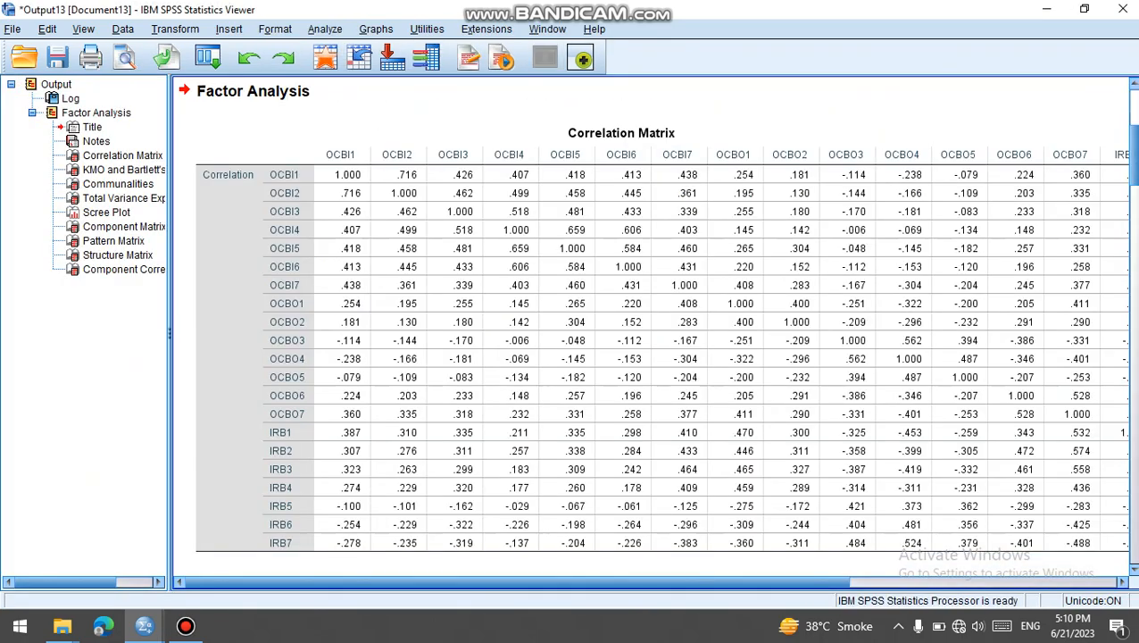
Examine the Component Matrix and Pattern Matrix in the output for weak and cross-loading items
drag(1135, 155, 1134, 374)
scroll(651, 330, down, 3)
scroll(652, 330, up, 6)
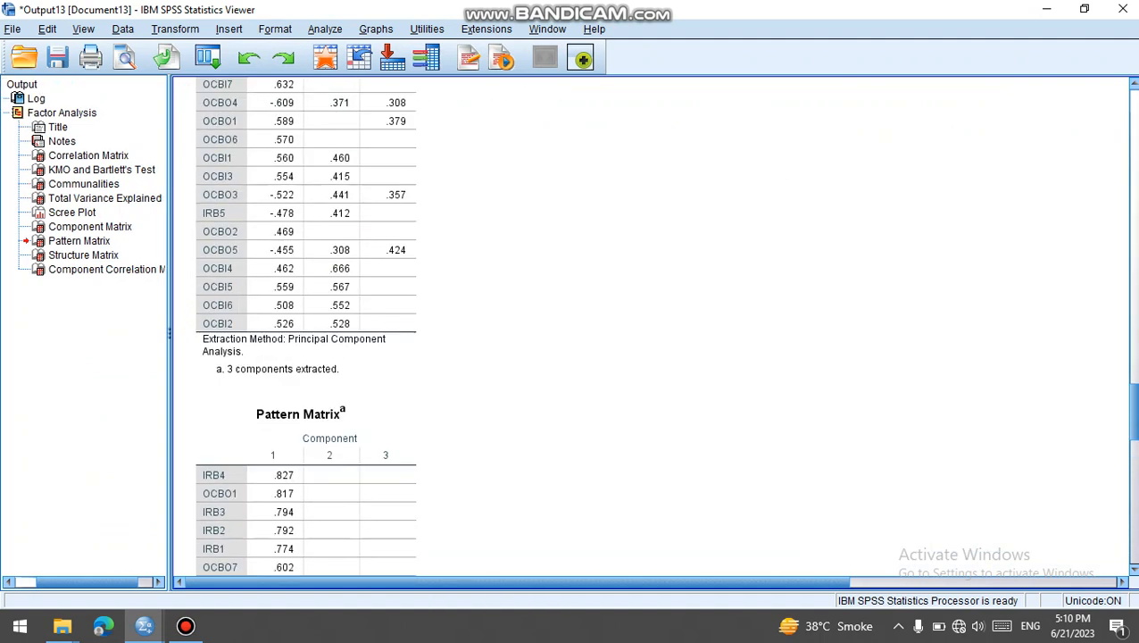
scroll(651, 330, down, 10)
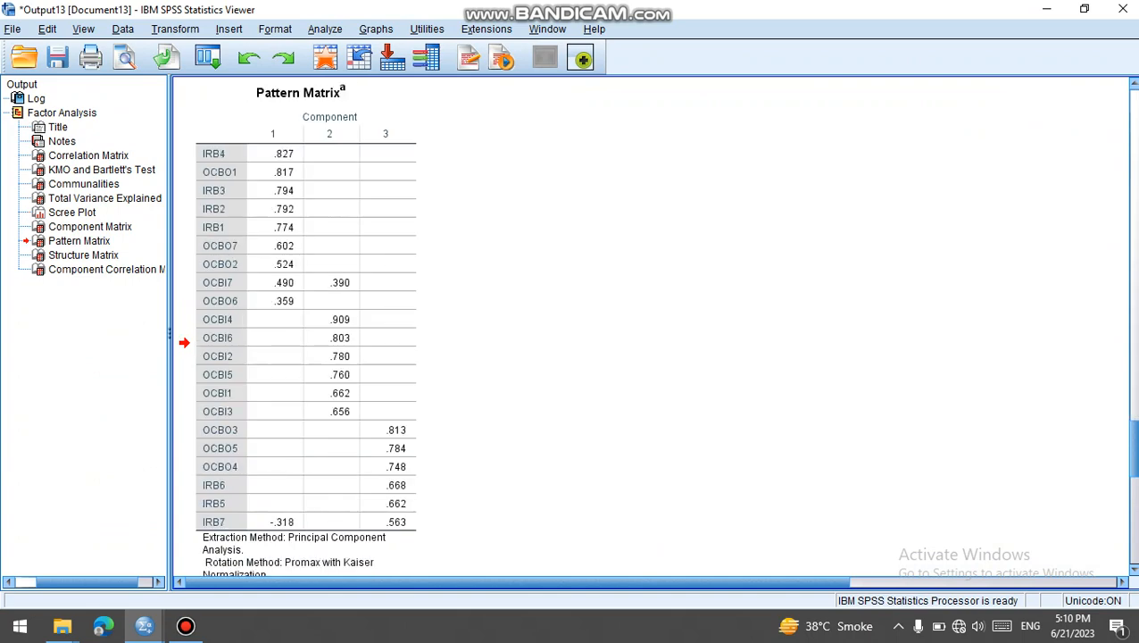
scroll(652, 331, up, 3)
scroll(652, 330, up, 6)
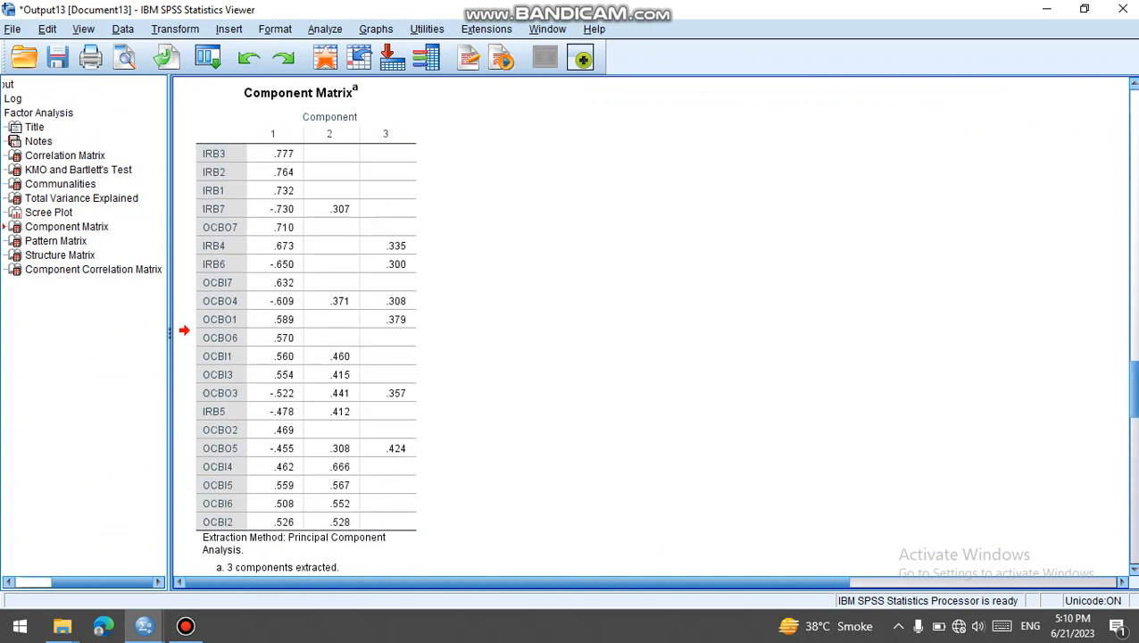
scroll(652, 330, down, 3)
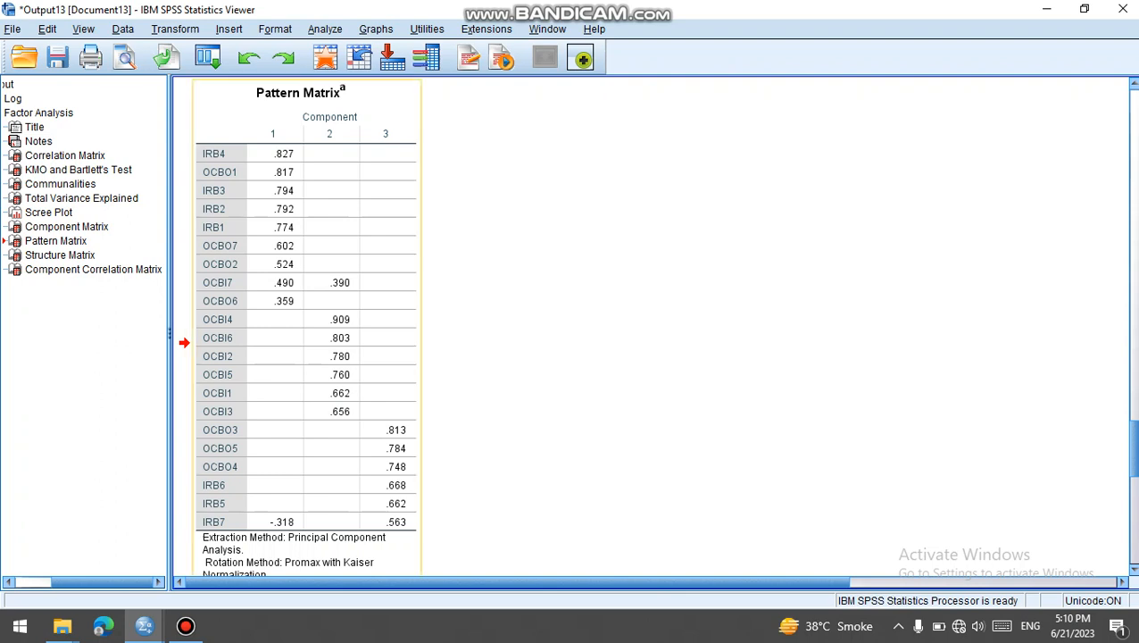
click(308, 329)
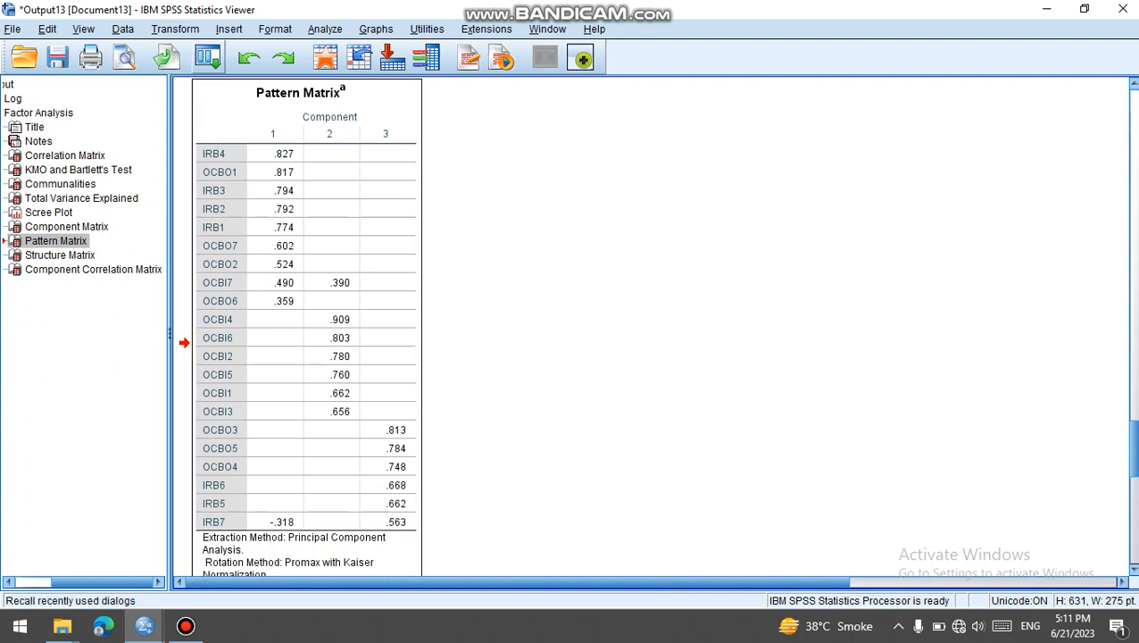
Remove IRB7 from the Factor Analysis variables and rerun the analysis with the same settings
click(207, 58)
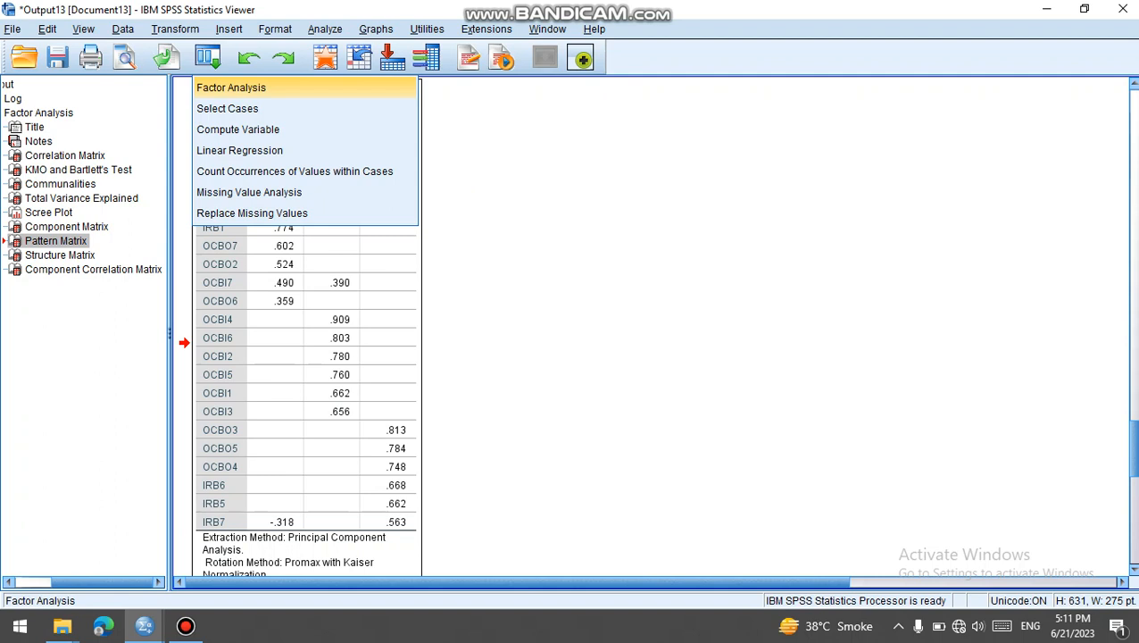
click(231, 88)
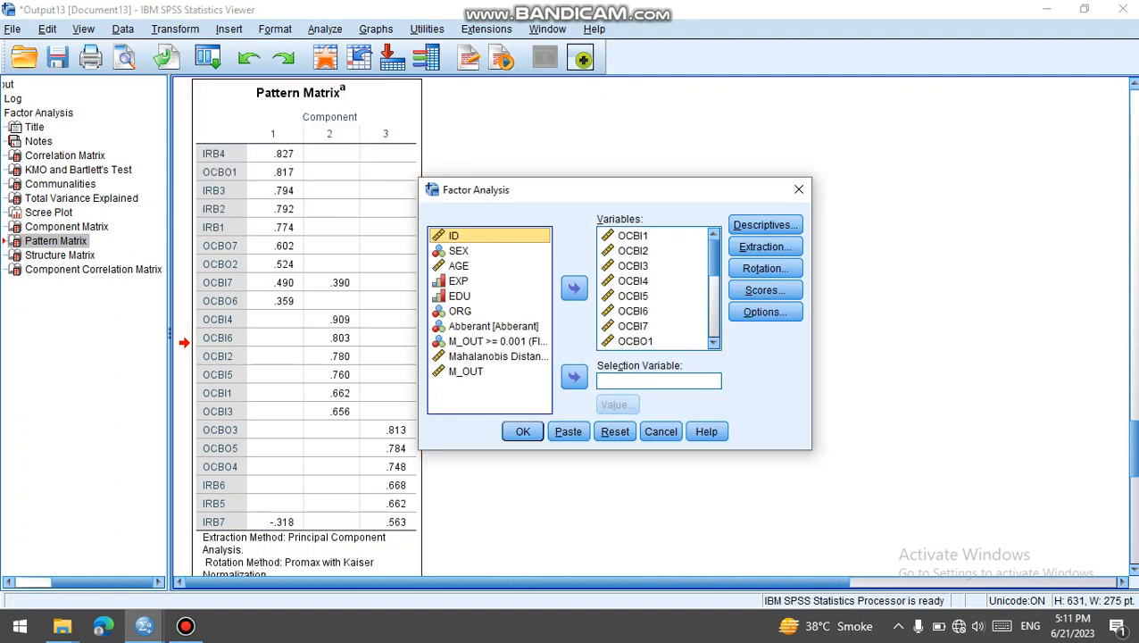
click(633, 311)
key(Down)
key(Down)
key(Down)
key(Down)
key(Down)
key(Down)
key(Down)
key(Down)
key(Down)
key(Down)
key(Down)
key(Down)
key(Down)
key(Down)
key(Down)
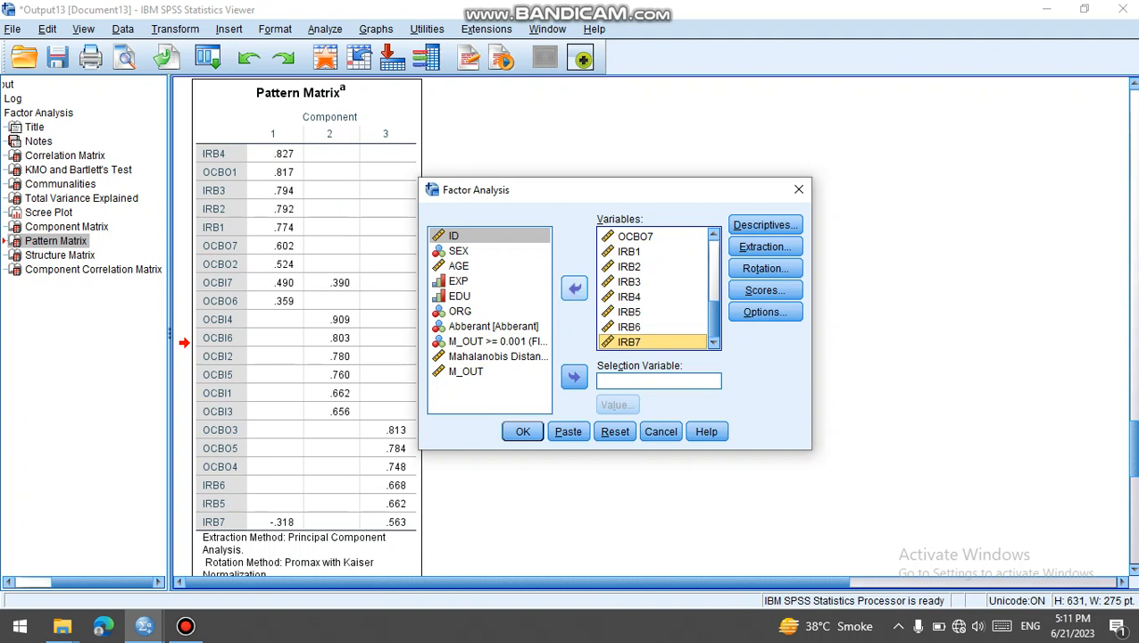
click(574, 287)
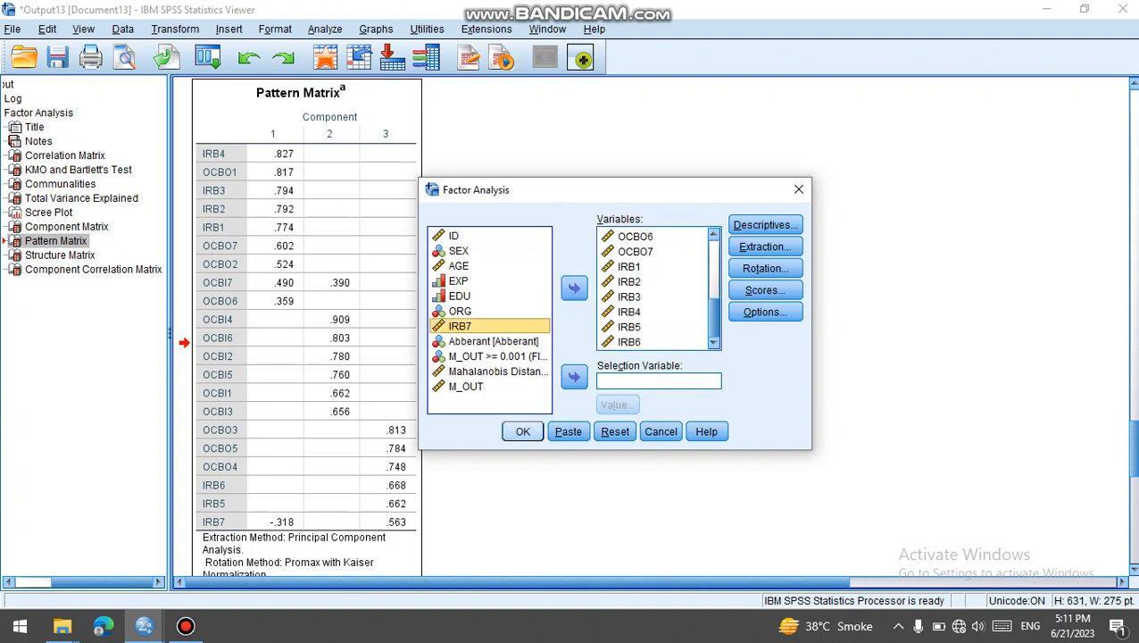
click(523, 431)
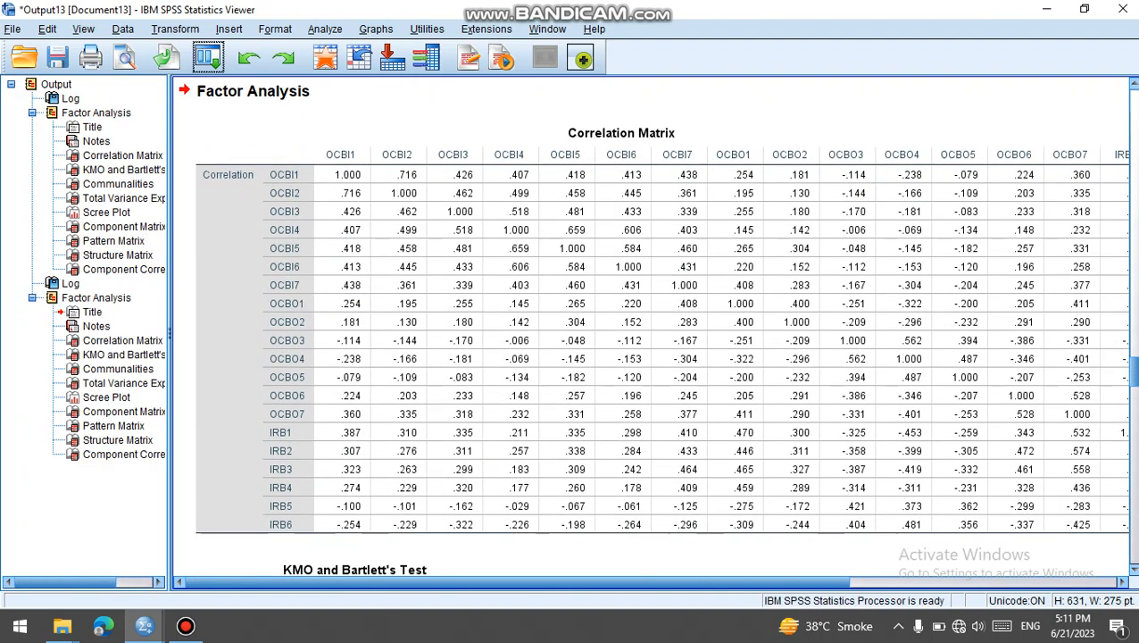
Remove OCBO6, the weakest item in the Pattern Matrix, from the Factor Analysis variables and rerun the analysis
click(571, 357)
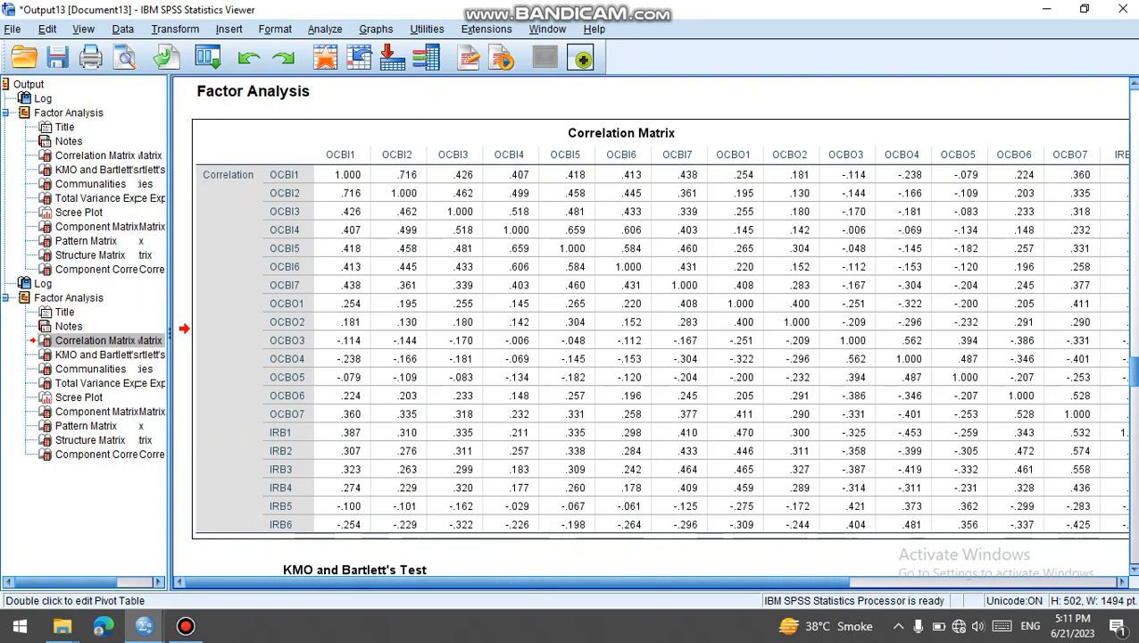
scroll(572, 357, down, 5)
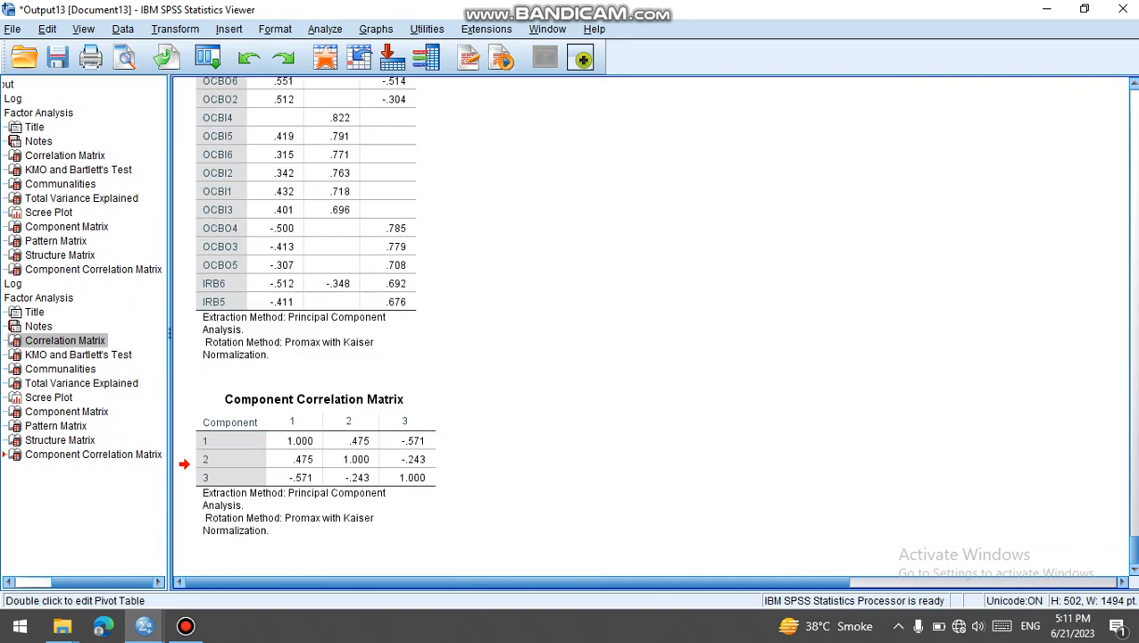
scroll(651, 330, up, 10)
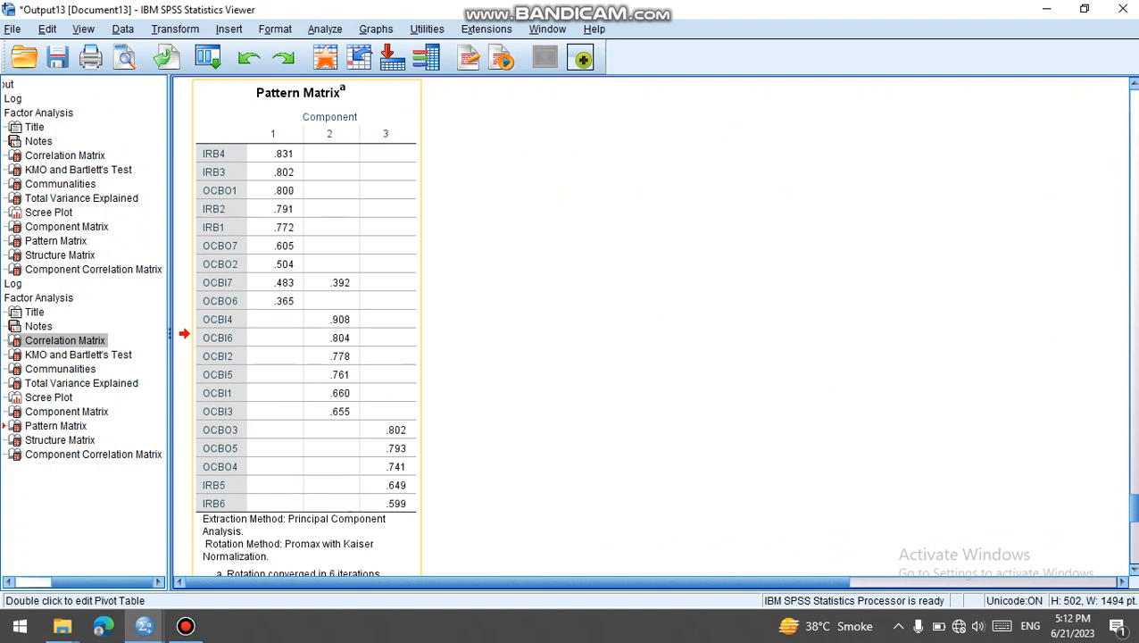
click(207, 58)
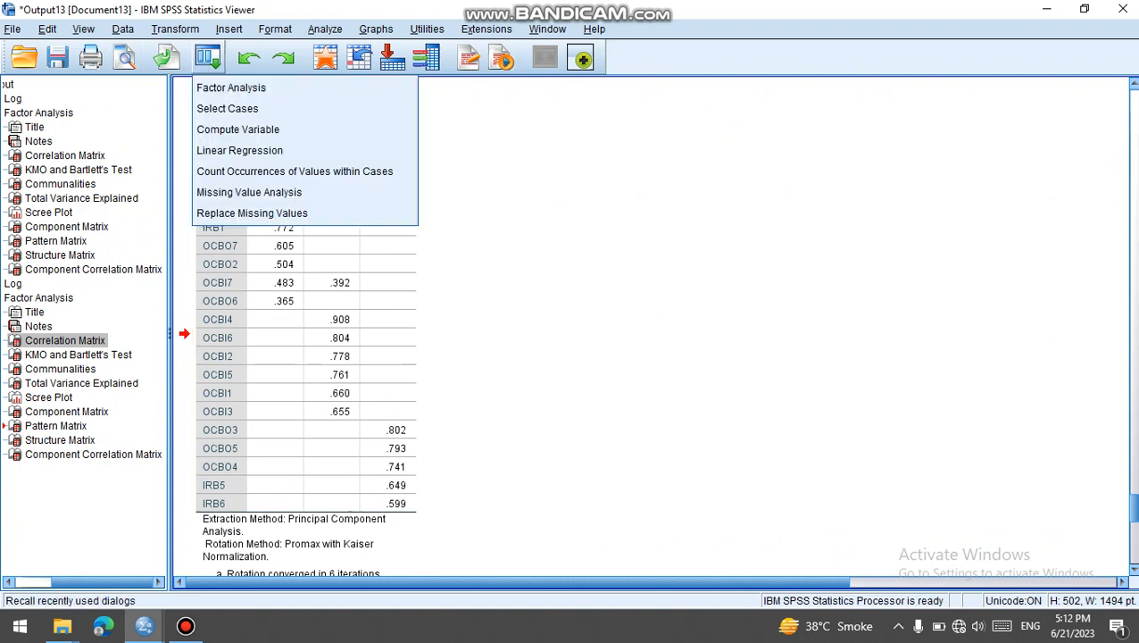
click(231, 87)
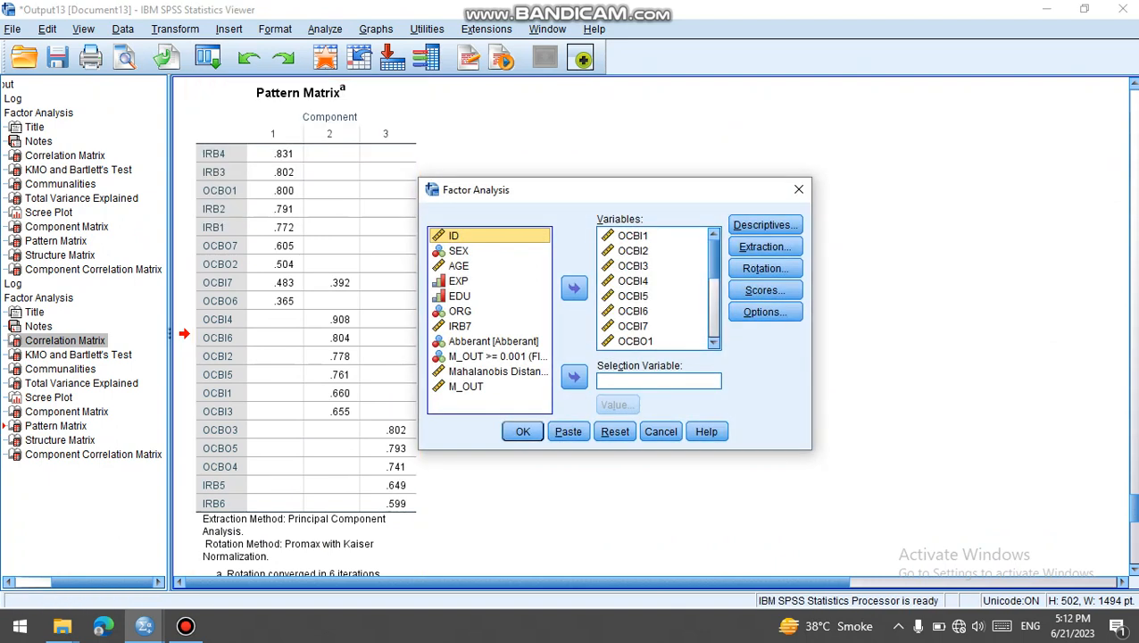
key(Tab)
key(Down)
key(Down)
key(Down)
key(Down)
key(Down)
key(Down)
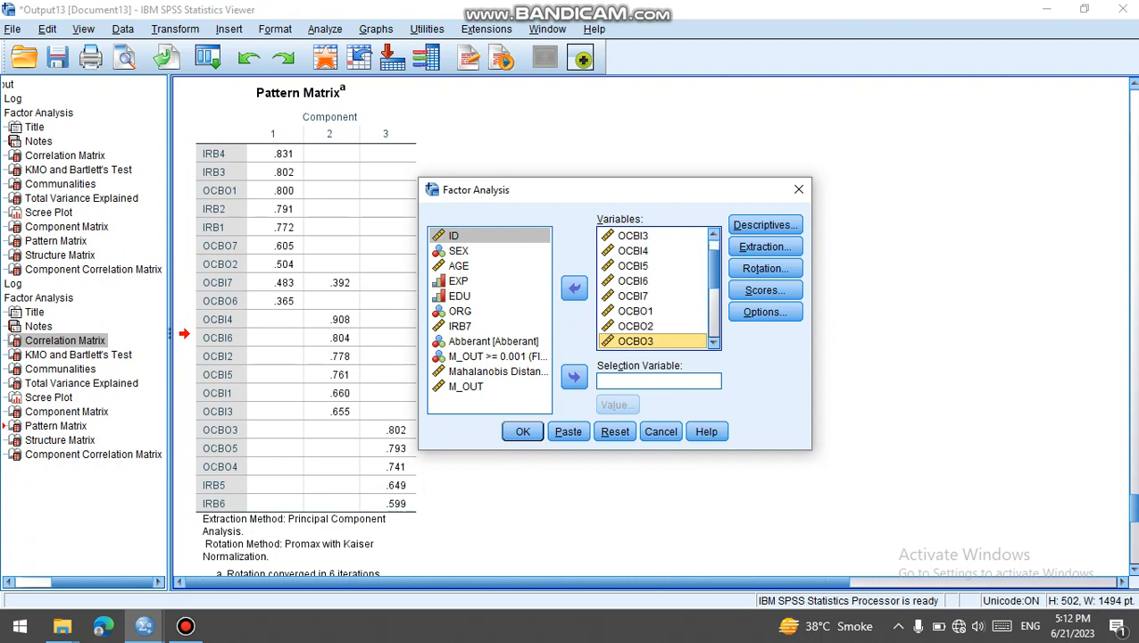
key(Down)
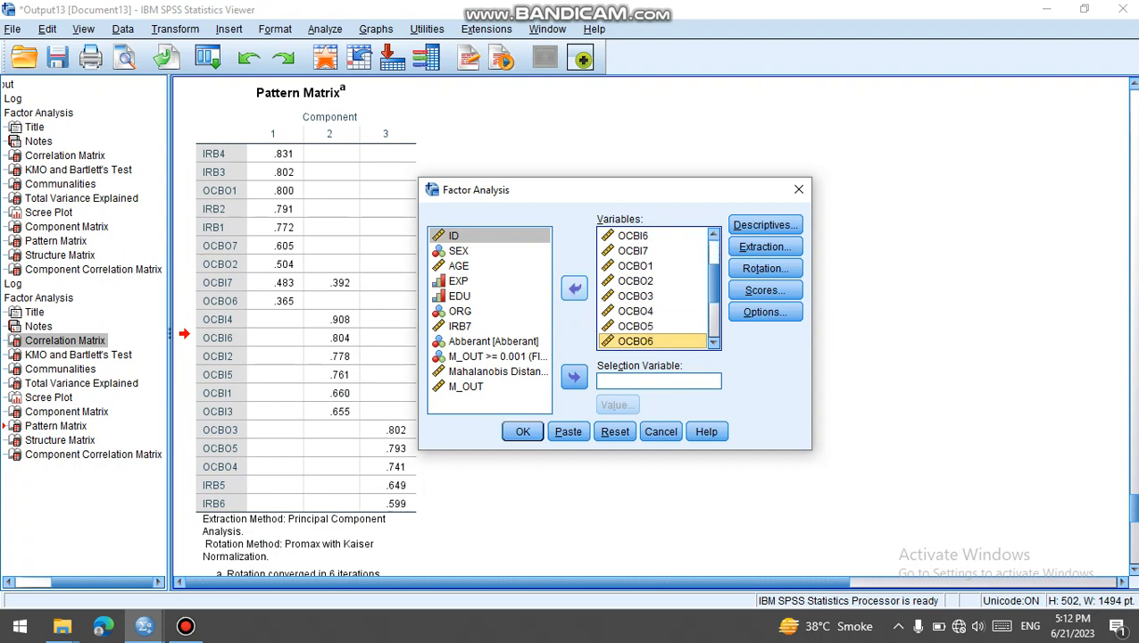
click(574, 288)
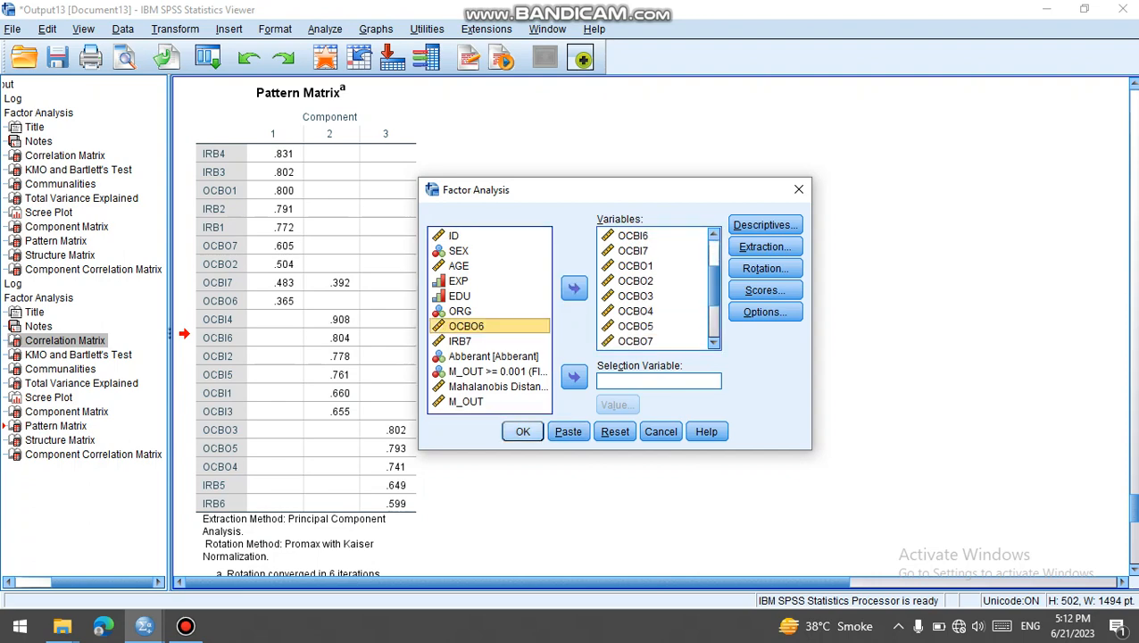
click(522, 431)
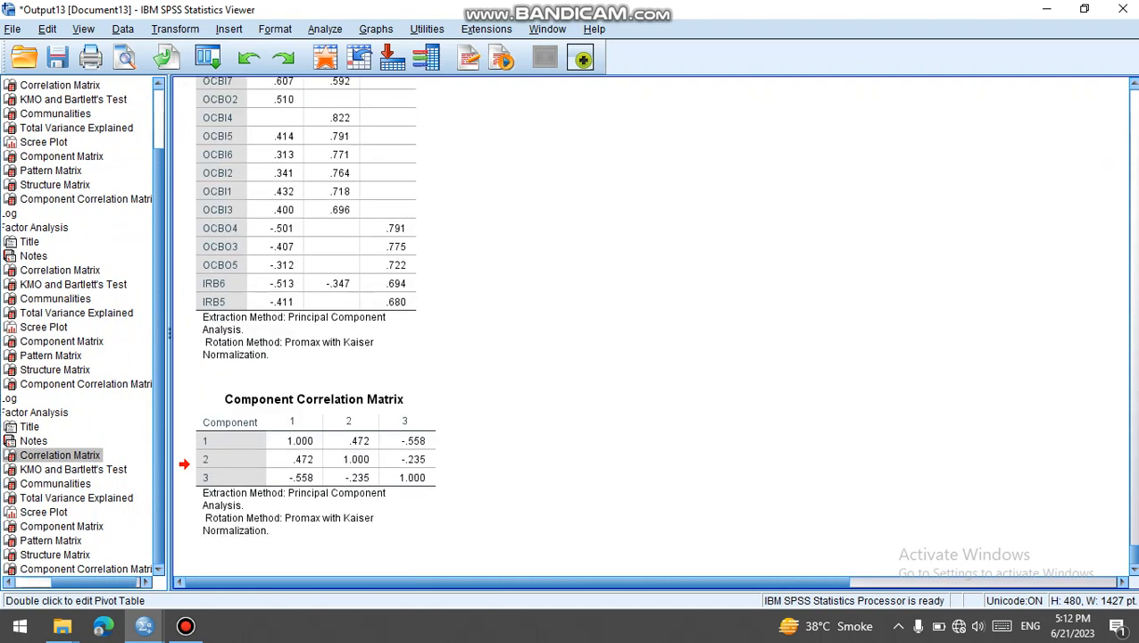
Remove the cross-loading item OCBI7 from the Factor Analysis variables and rerun the analysis with the same settings
scroll(652, 330, up, 2)
click(307, 324)
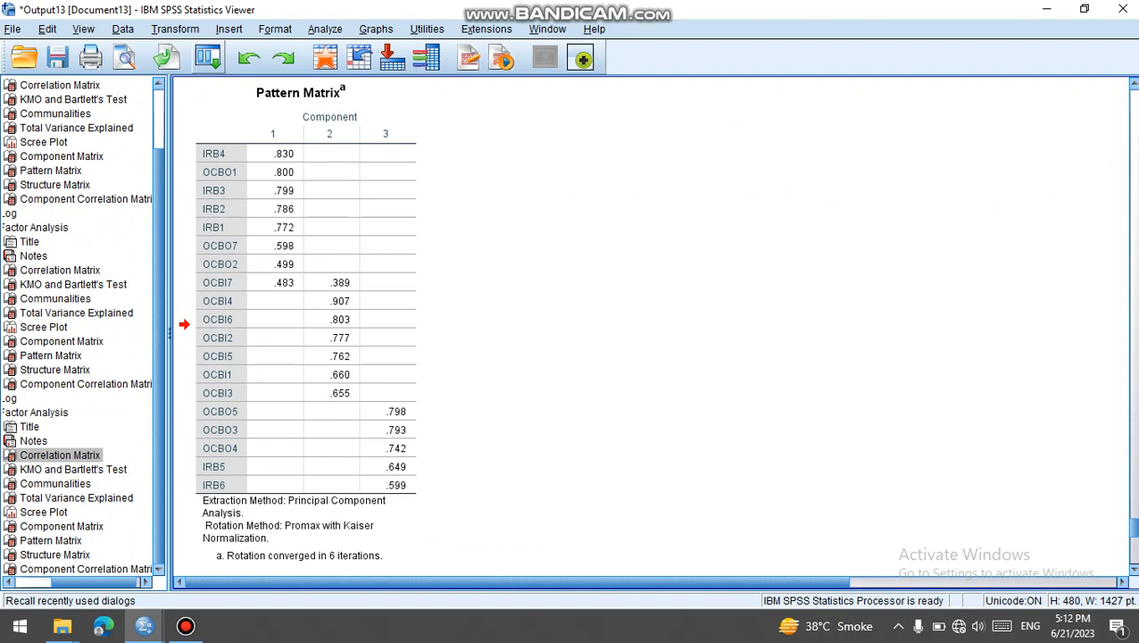
click(207, 58)
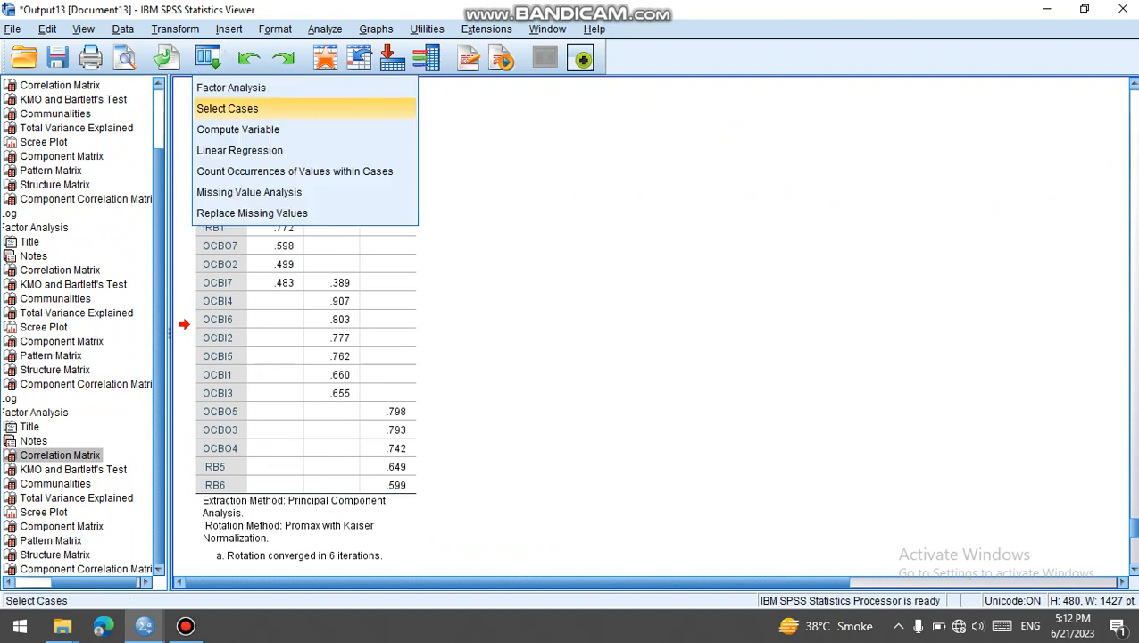
click(232, 88)
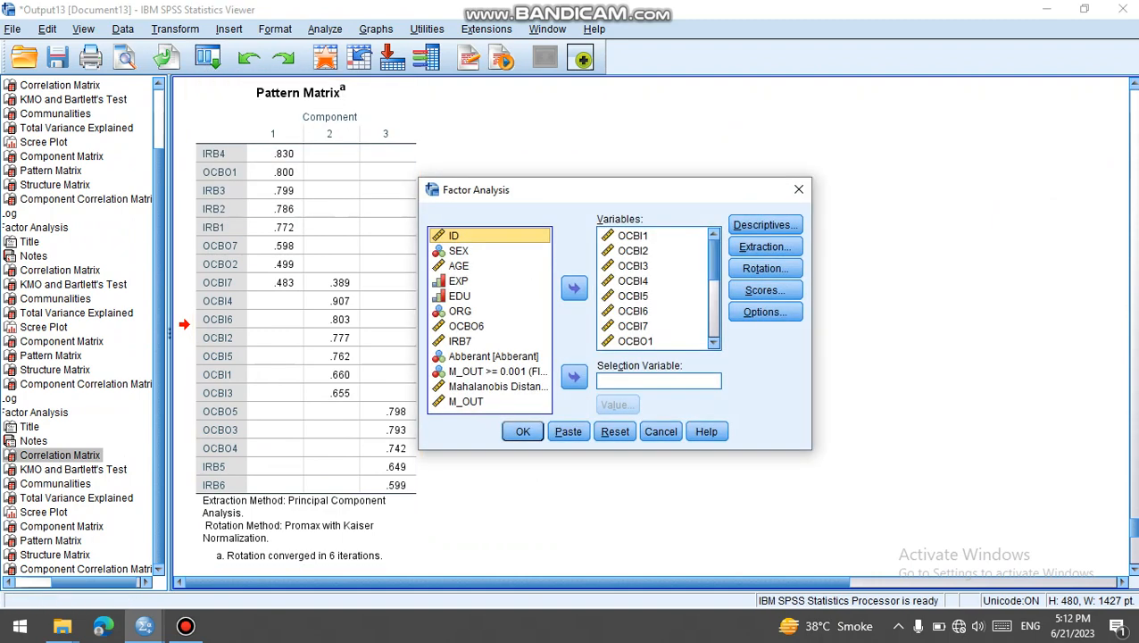
click(632, 326)
click(574, 287)
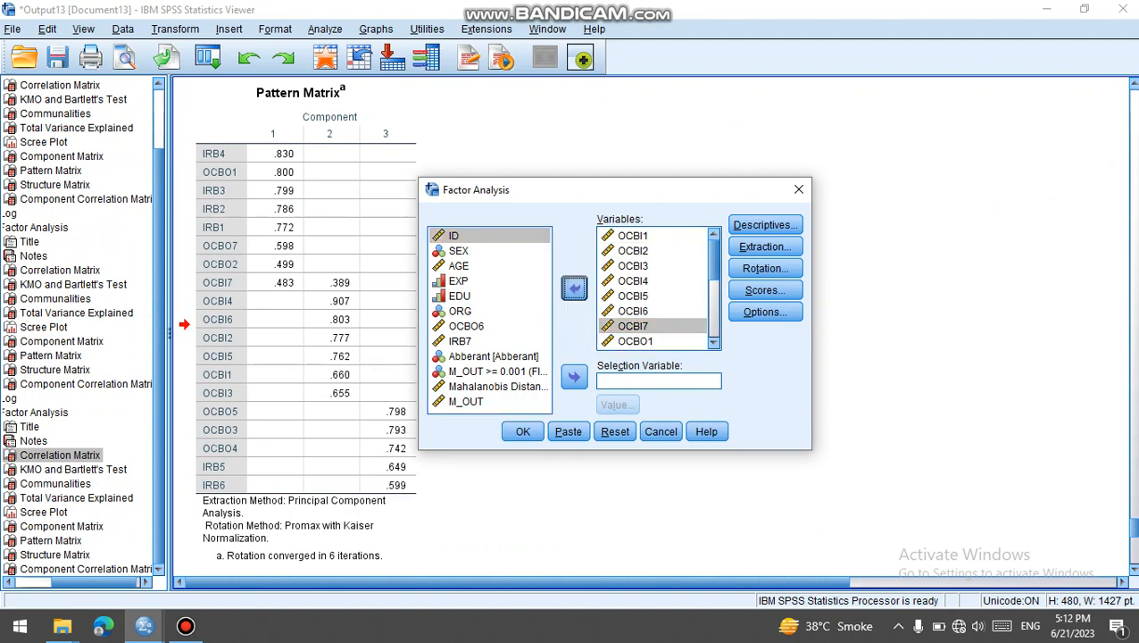
click(522, 431)
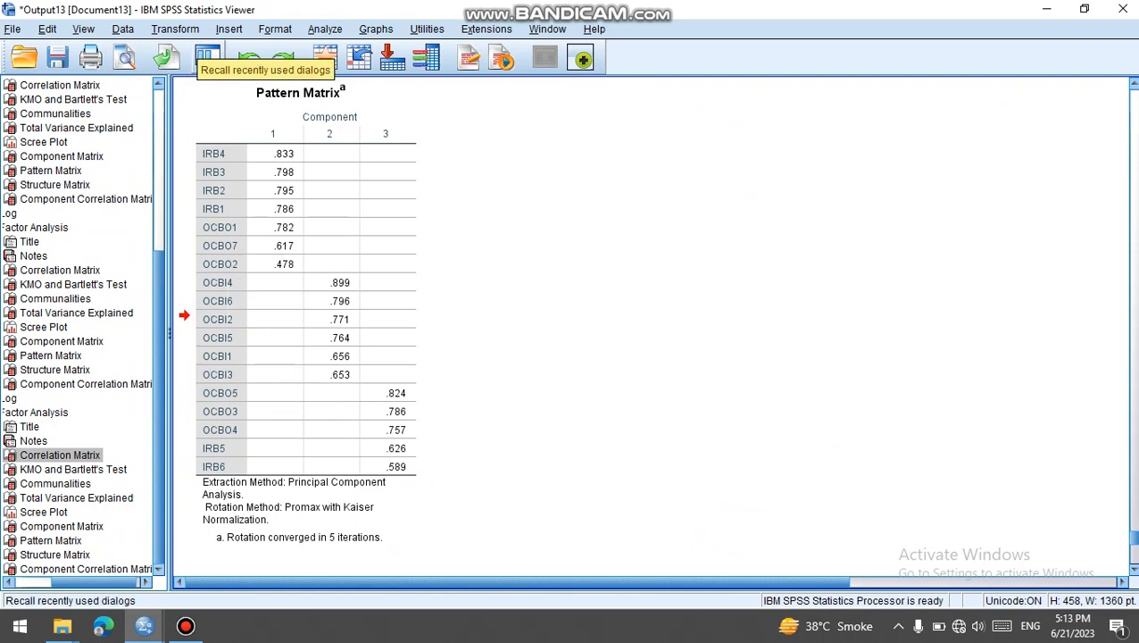
Remove OCBO2 from the Factor Analysis variables, keeping OCBI3 included, and rerun the analysis
click(207, 58)
click(231, 87)
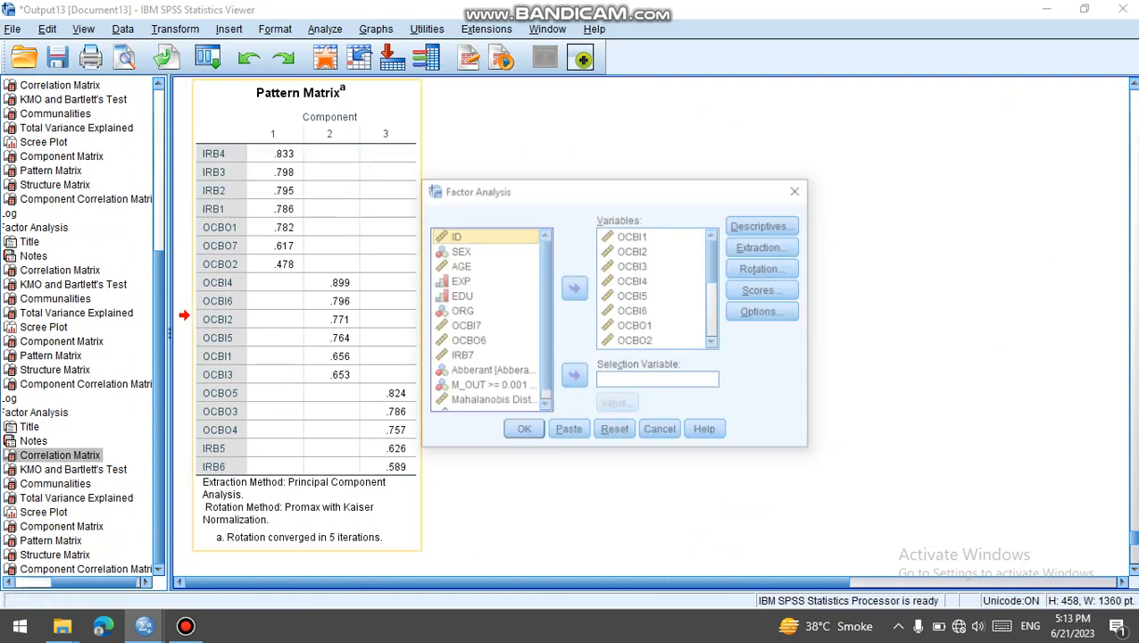
double_click(633, 266)
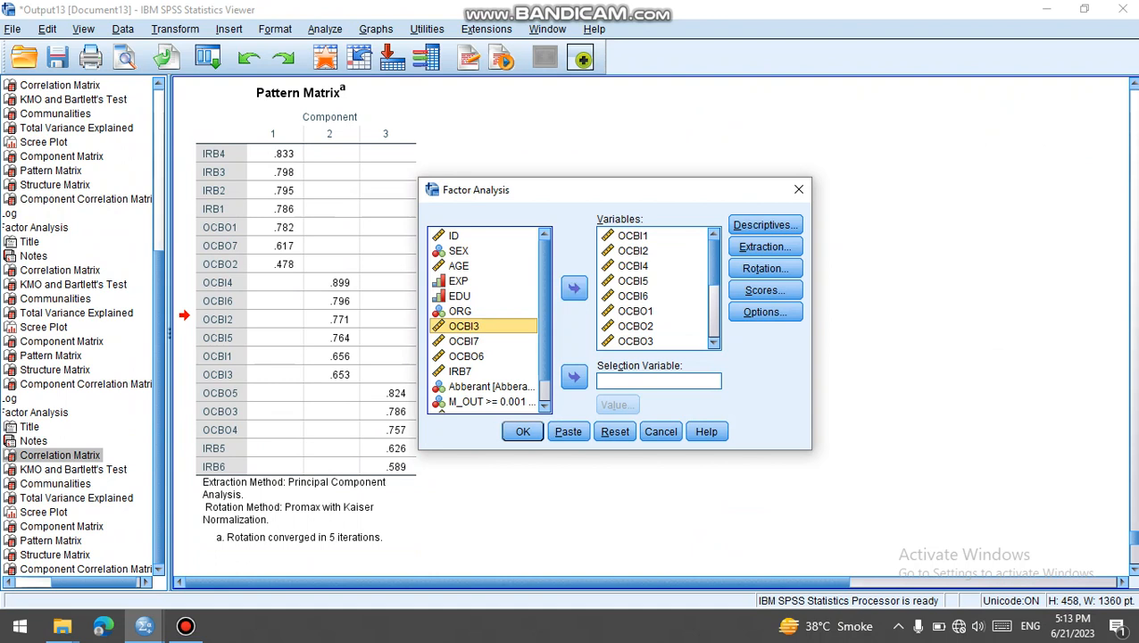
click(574, 289)
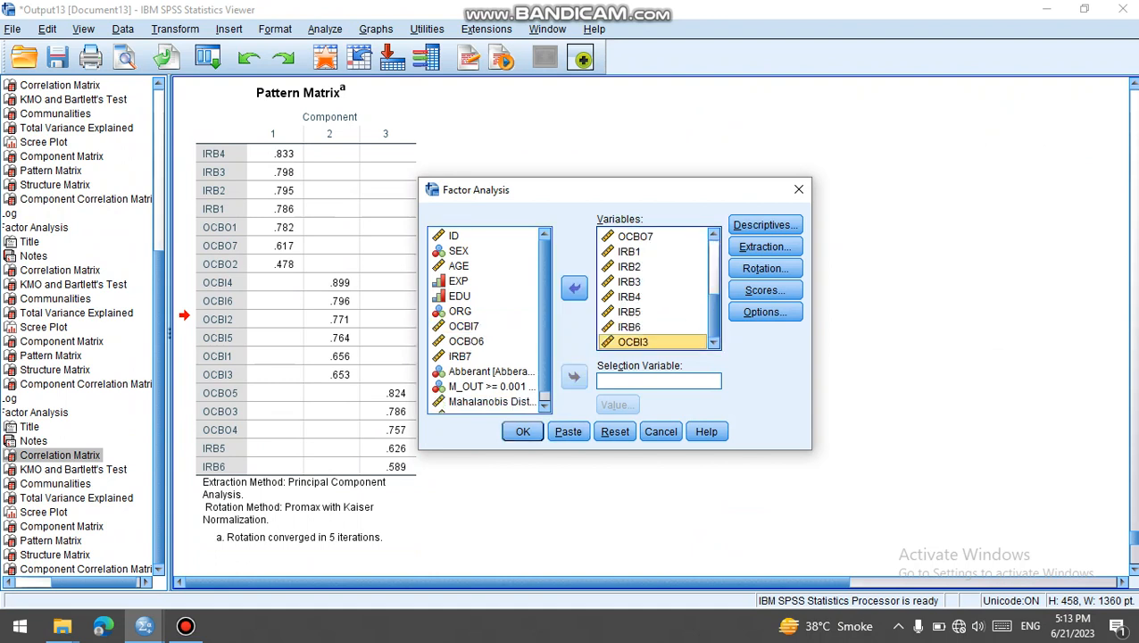
click(630, 252)
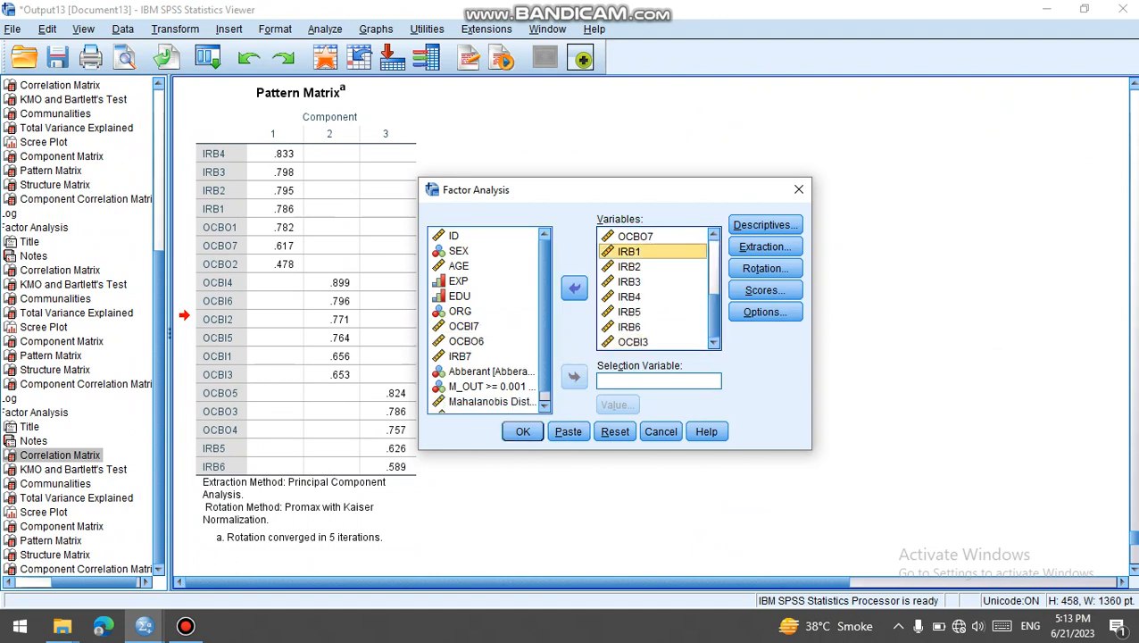
key(Up)
key(Up)
key(Up)
key(Up)
key(Up)
key(Up)
key(Down)
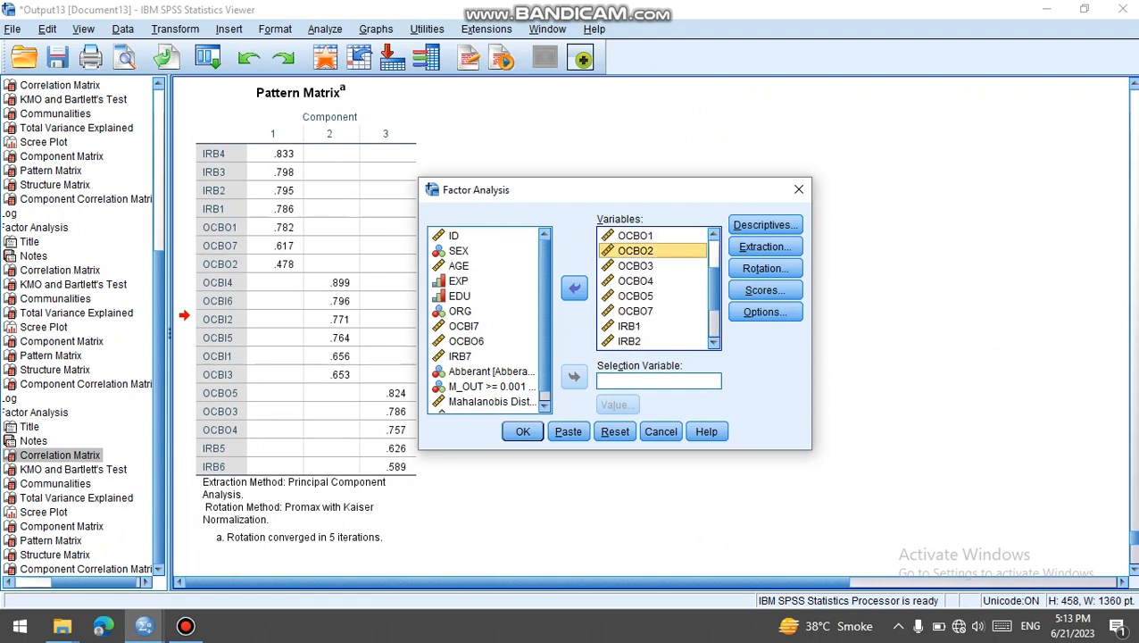
click(574, 288)
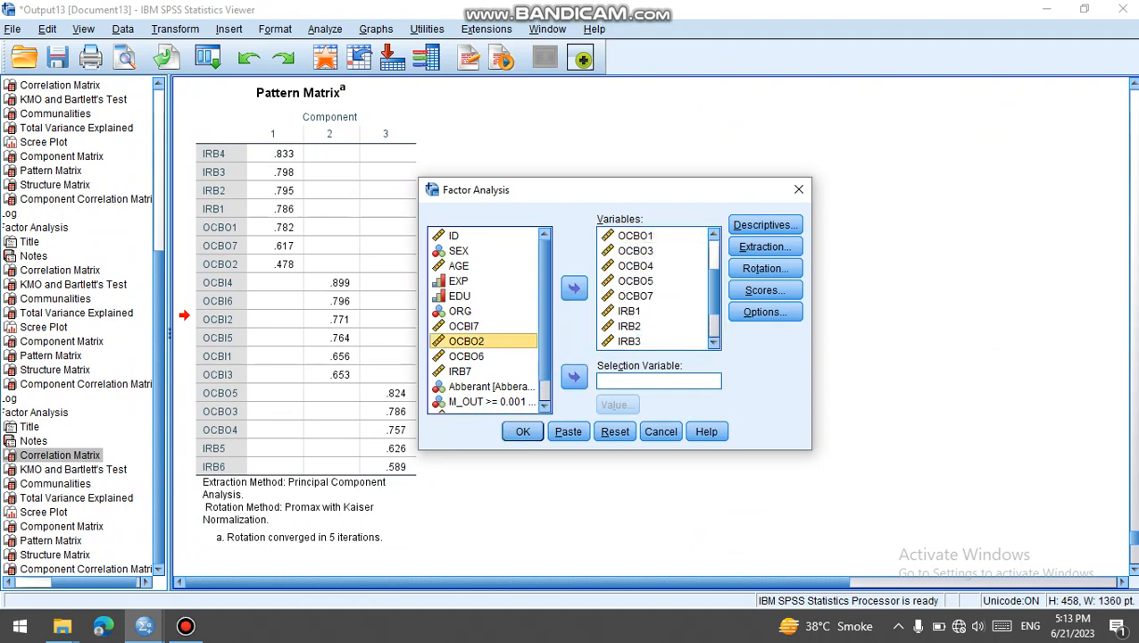
click(523, 431)
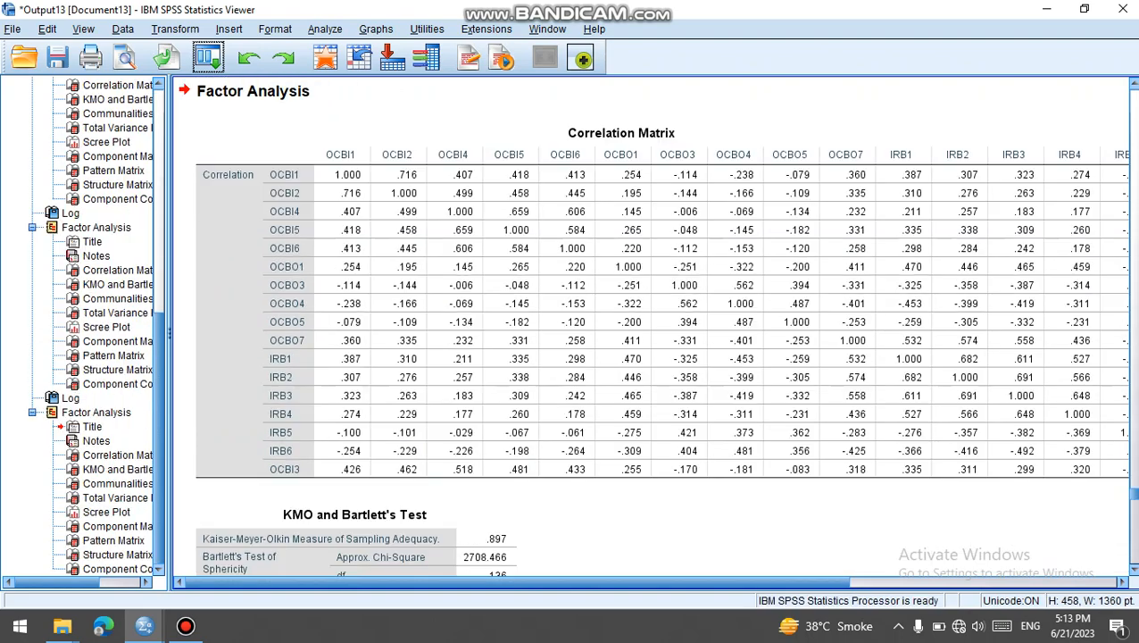
Remove IRB5, which loads with the OCBO items in the Pattern Matrix, from the Factor Analysis variables and rerun the analysis
click(527, 420)
scroll(651, 327, down, 15)
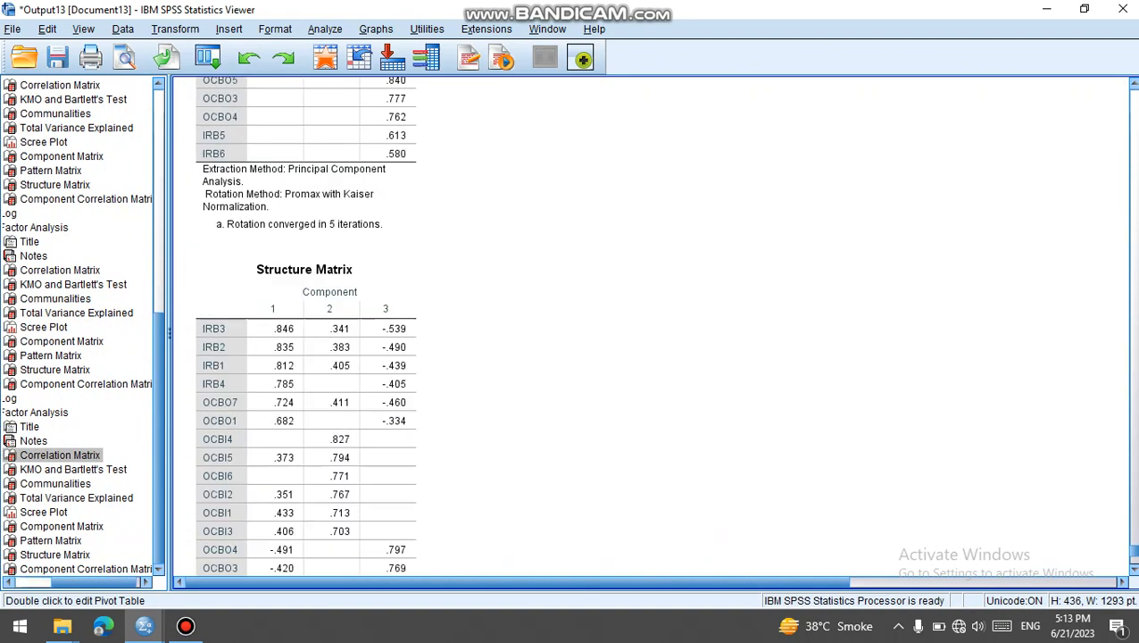
scroll(652, 327, down, 5)
scroll(652, 326, up, 10)
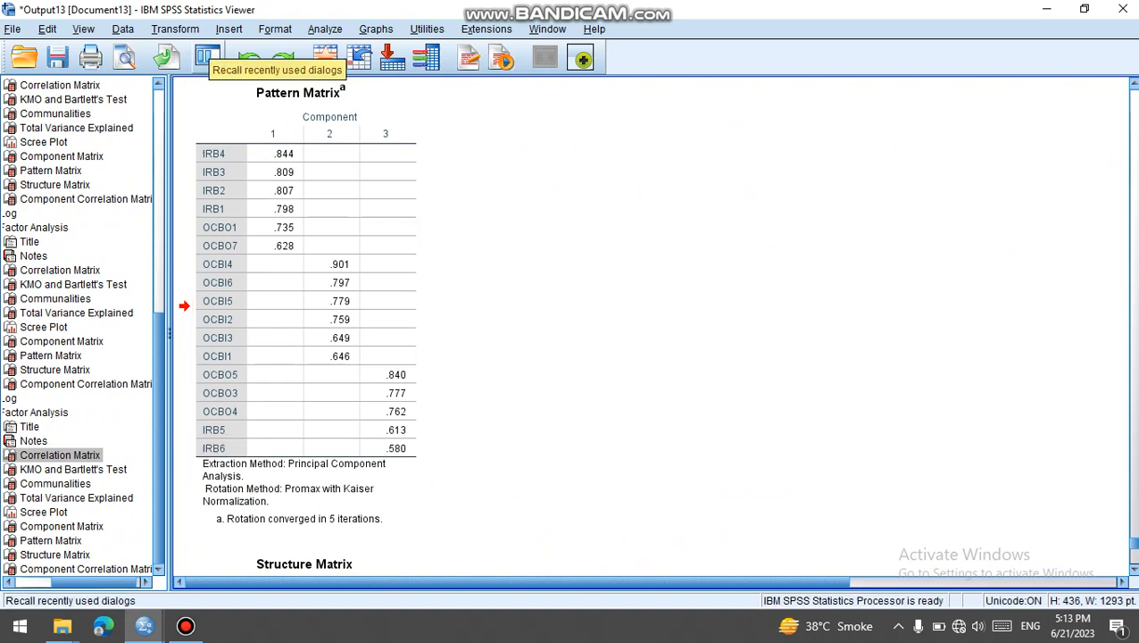
click(207, 57)
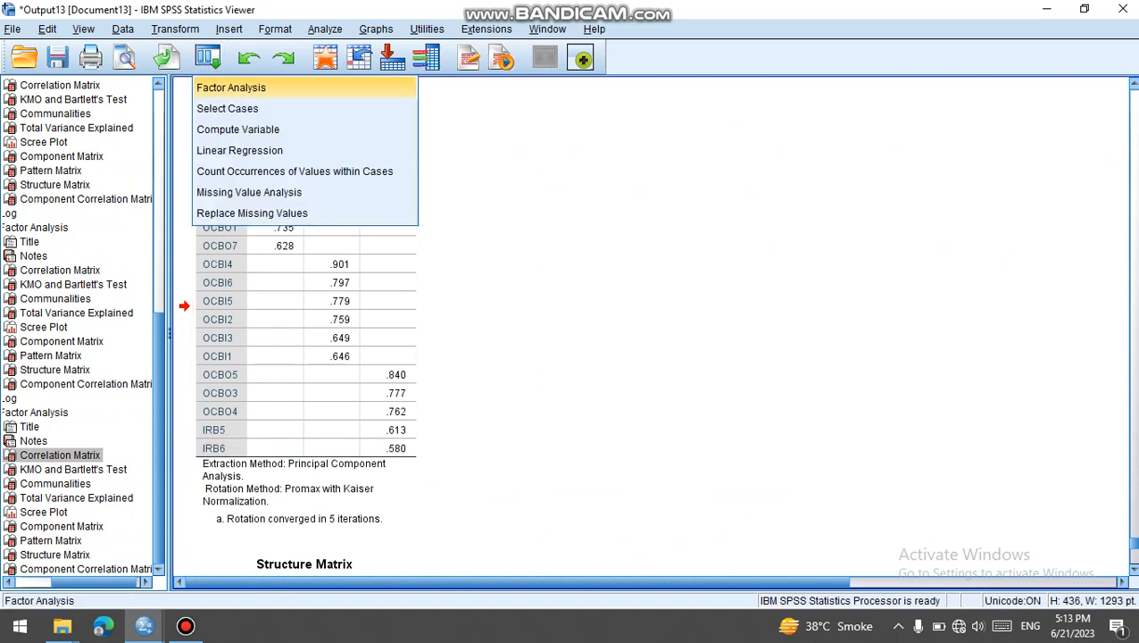
click(231, 87)
click(636, 311)
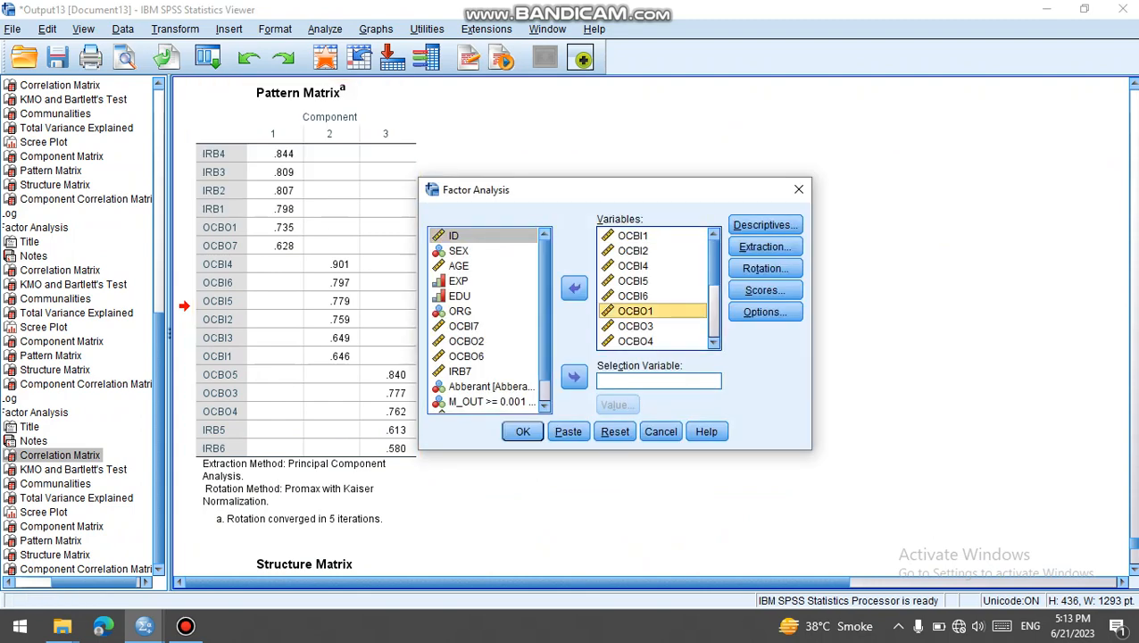
key(Down)
key(Down)
key(Down)
key(Down)
key(Down)
key(Down)
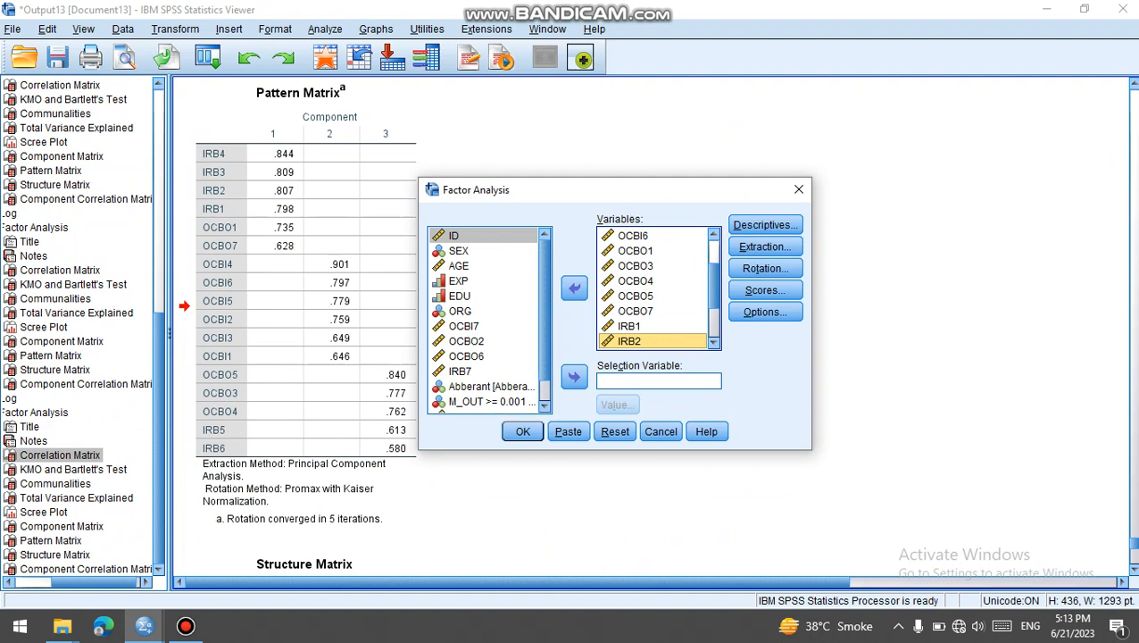
key(Down)
key(Down)
key(Down)
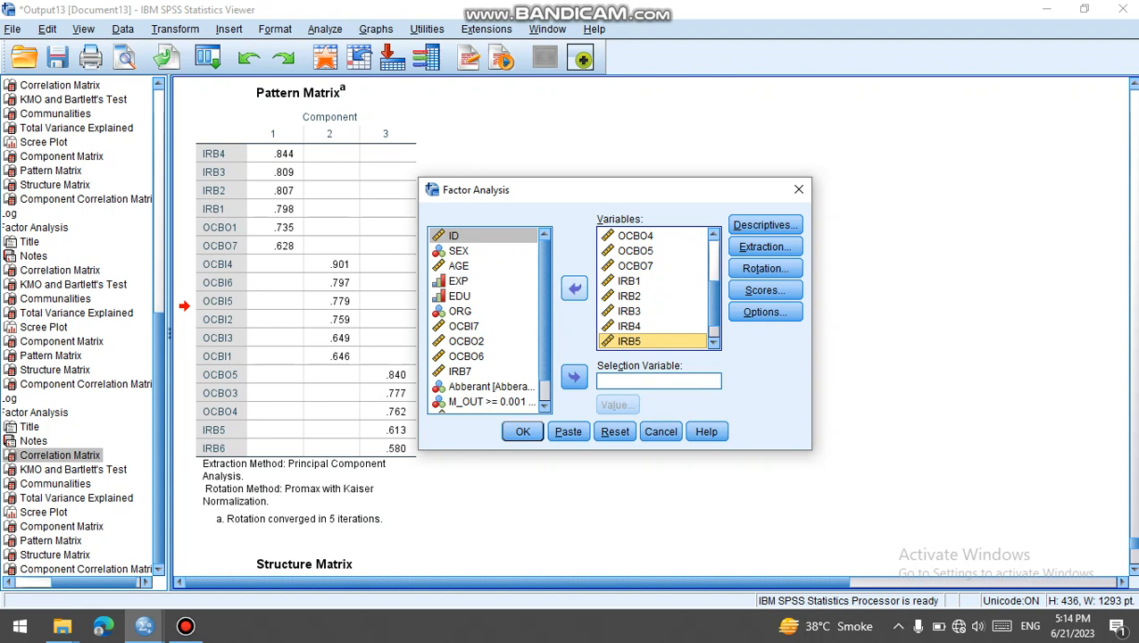
click(574, 287)
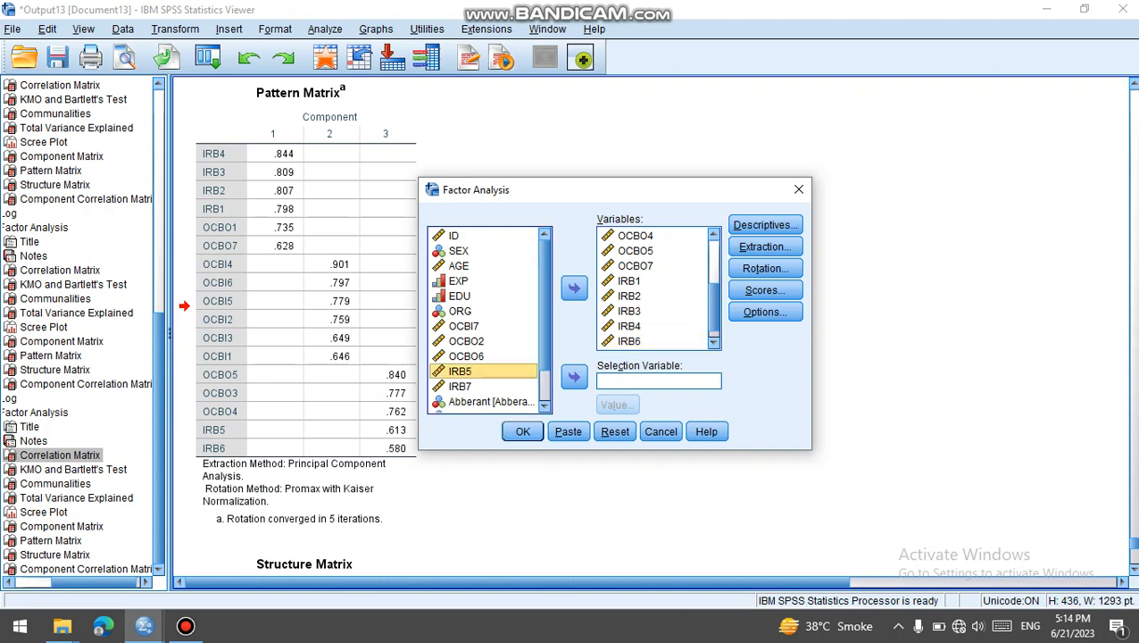
click(523, 431)
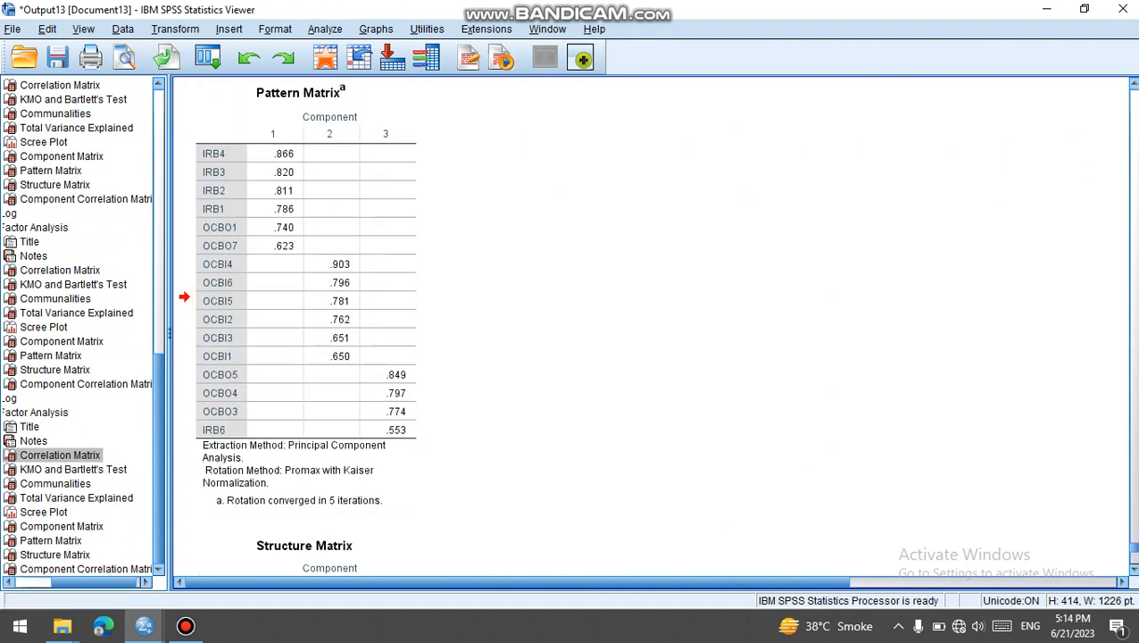
Remove IRB6 from the Factor Analysis variables, rerun the analysis, and review the new Pattern Matrix for misplaced items
click(207, 58)
click(231, 88)
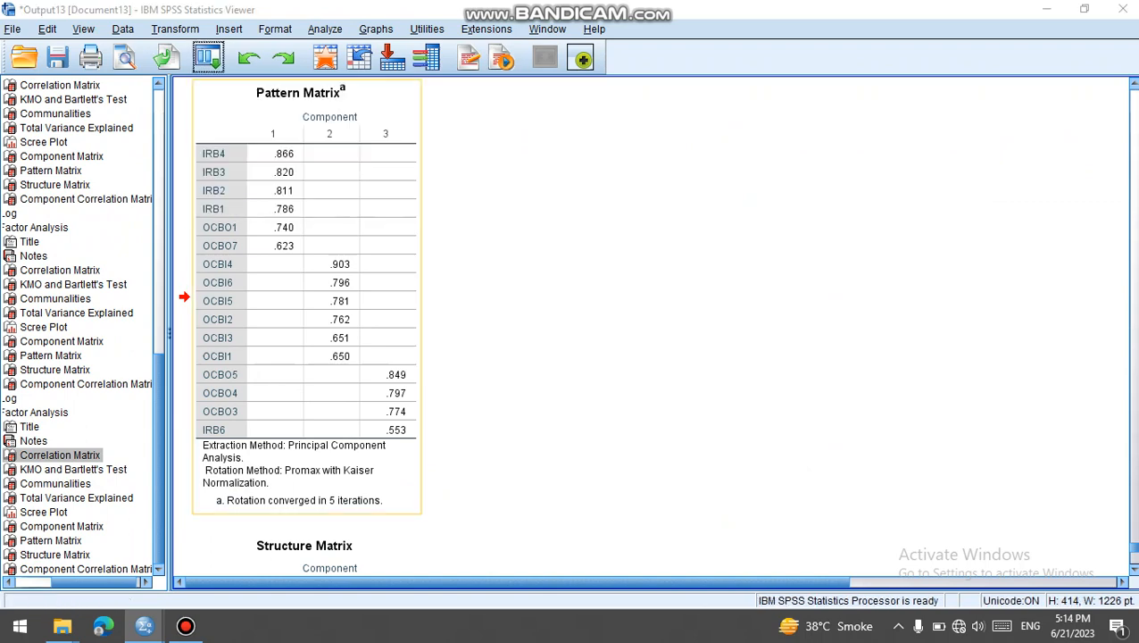
click(633, 295)
key(Down)
key(Down)
key(Down)
key(Down)
key(Down)
key(Down)
key(Down)
key(Down)
key(Down)
key(Down)
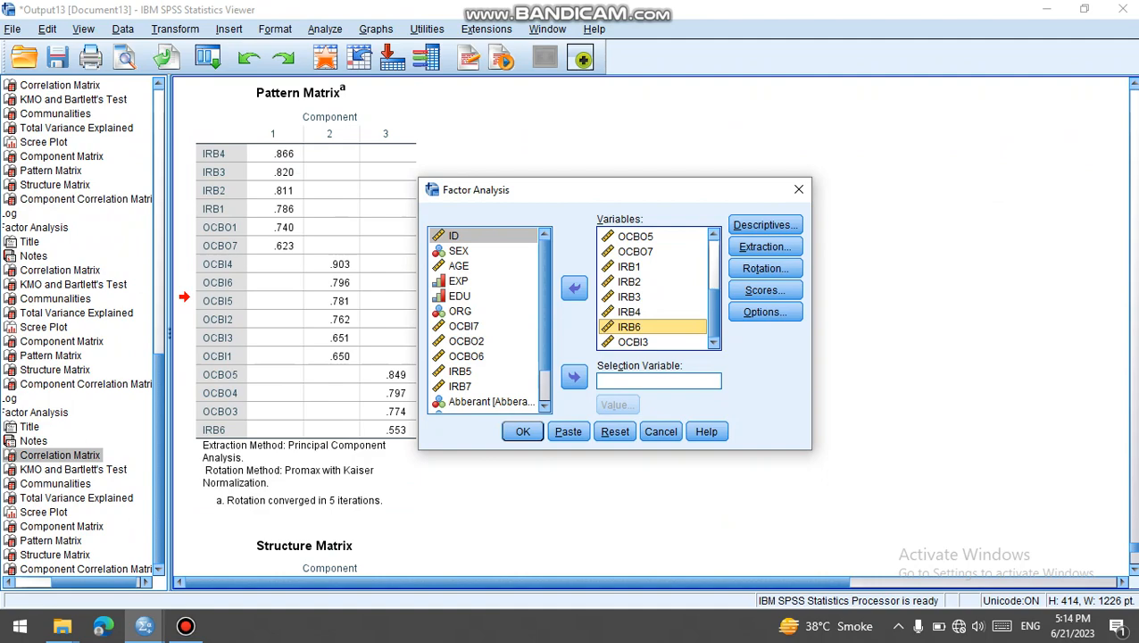
click(574, 288)
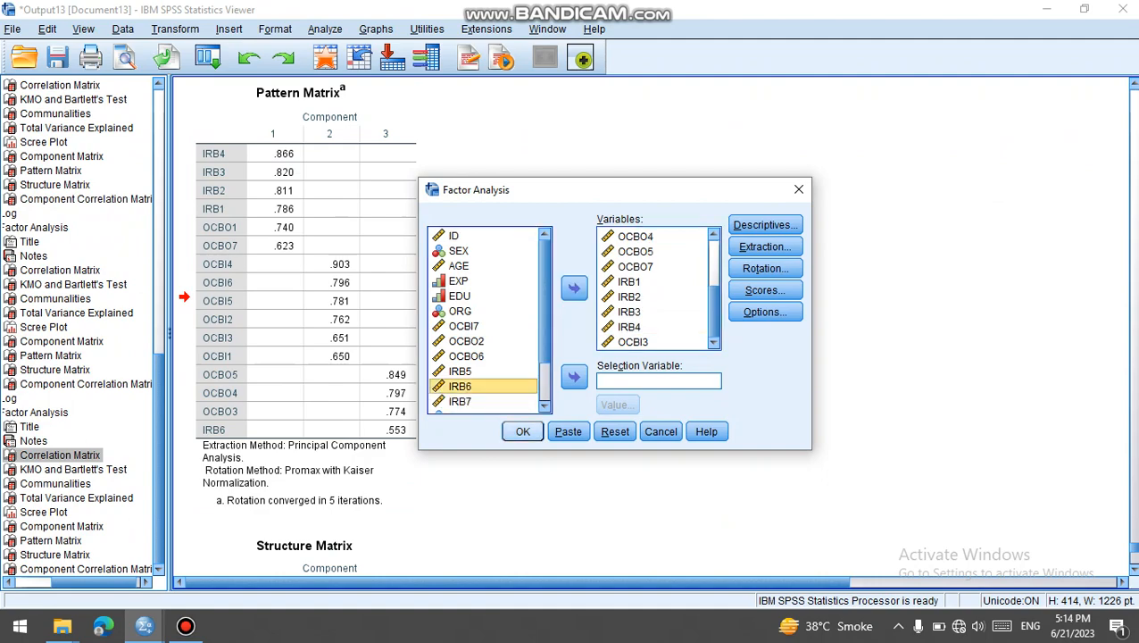
click(522, 431)
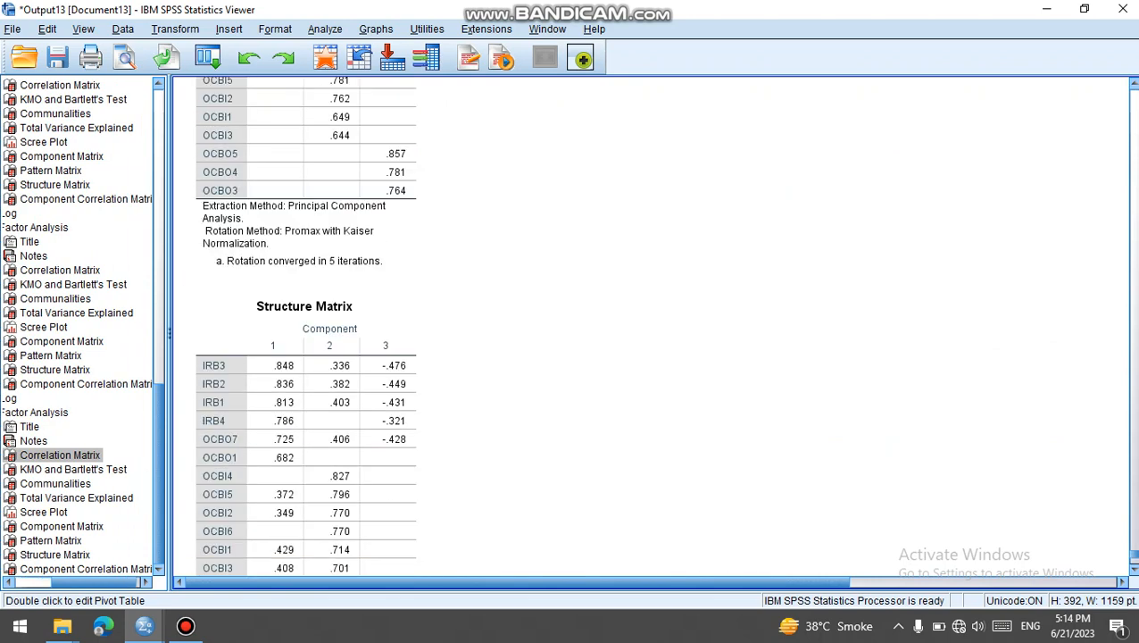
scroll(304, 331, up, 15)
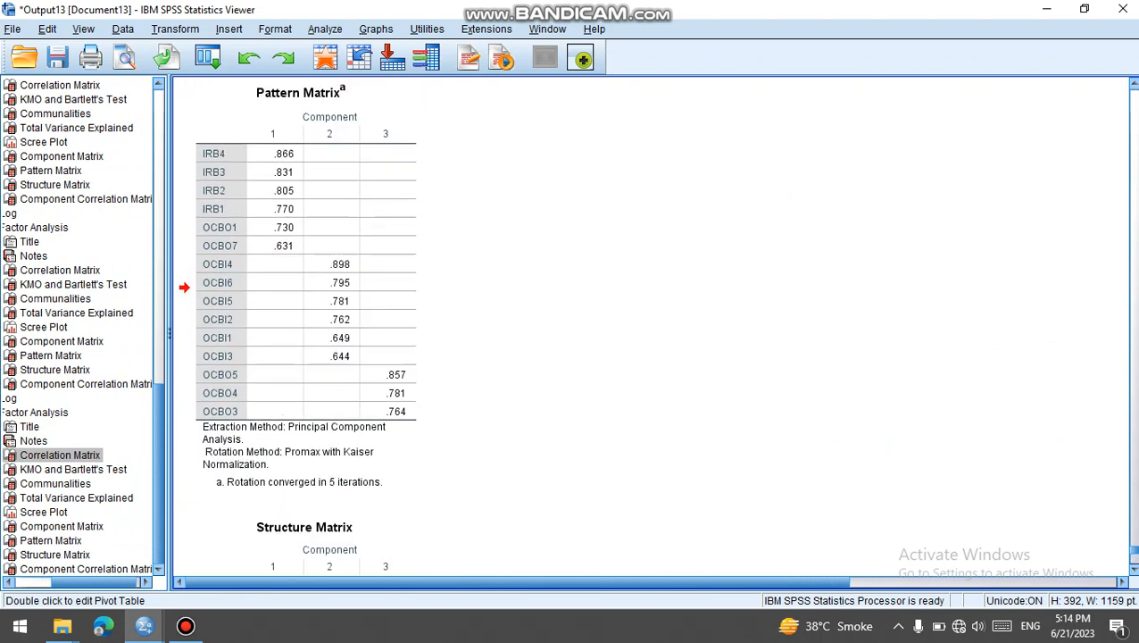
scroll(304, 331, down, 5)
click(303, 330)
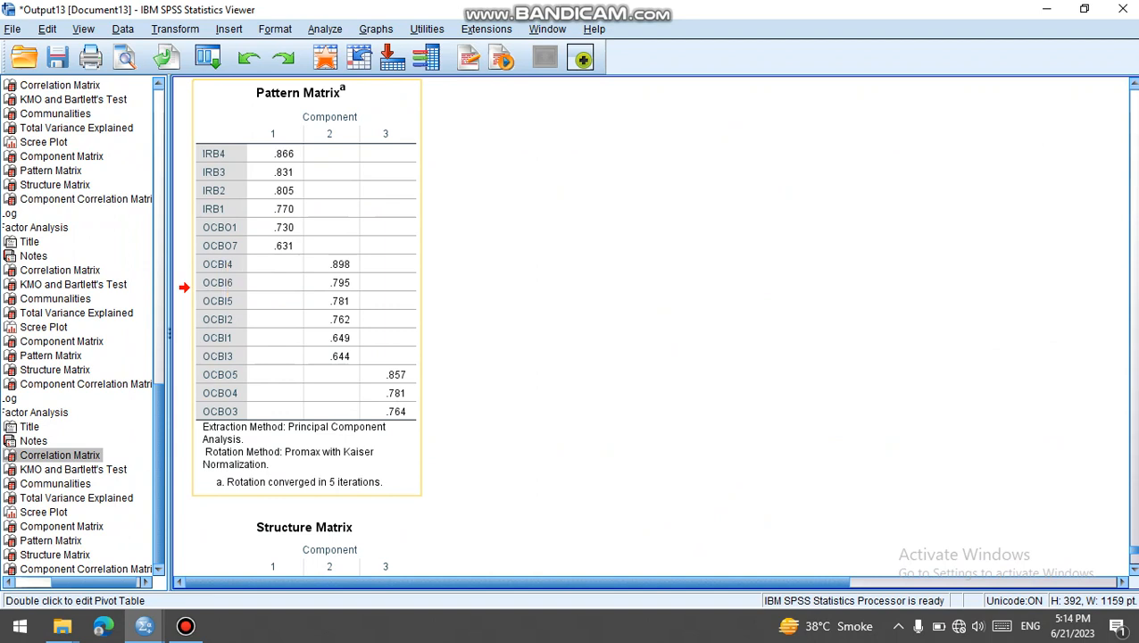
Remove OCBO1, which loads with the IRB items in the Pattern Matrix, from the Factor Analysis variables and rerun the analysis
click(324, 58)
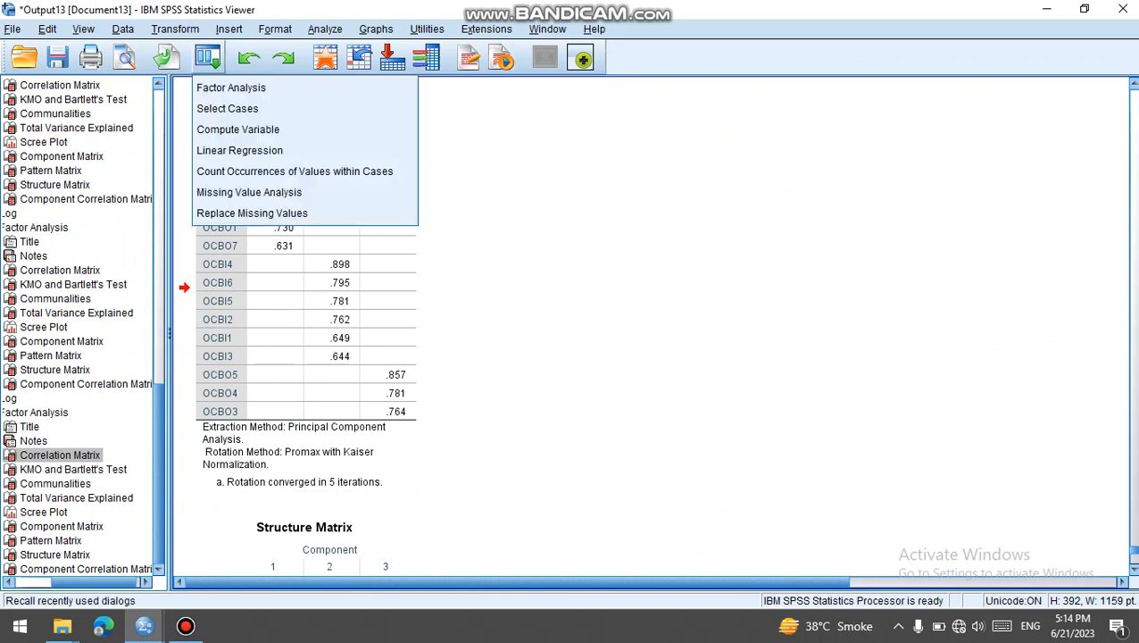
click(231, 87)
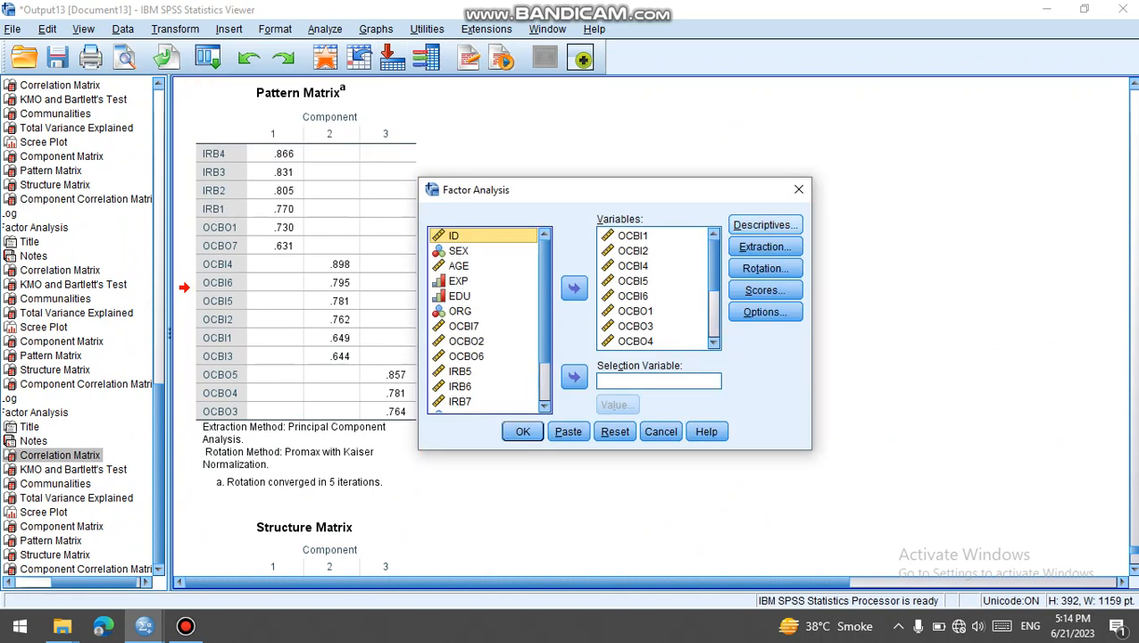
click(635, 311)
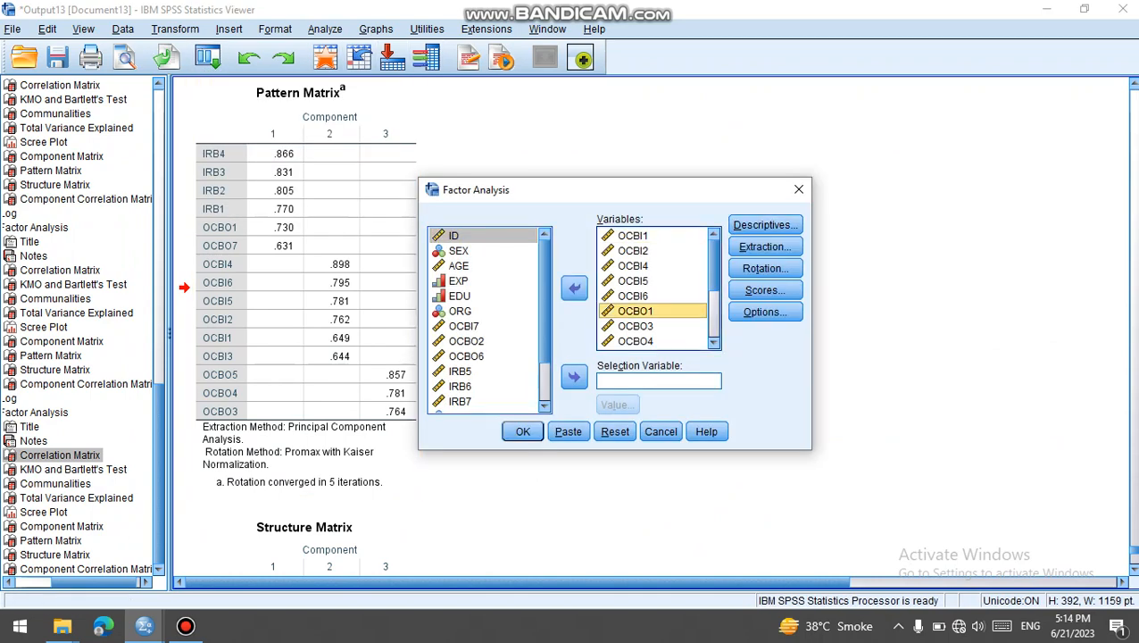
click(574, 287)
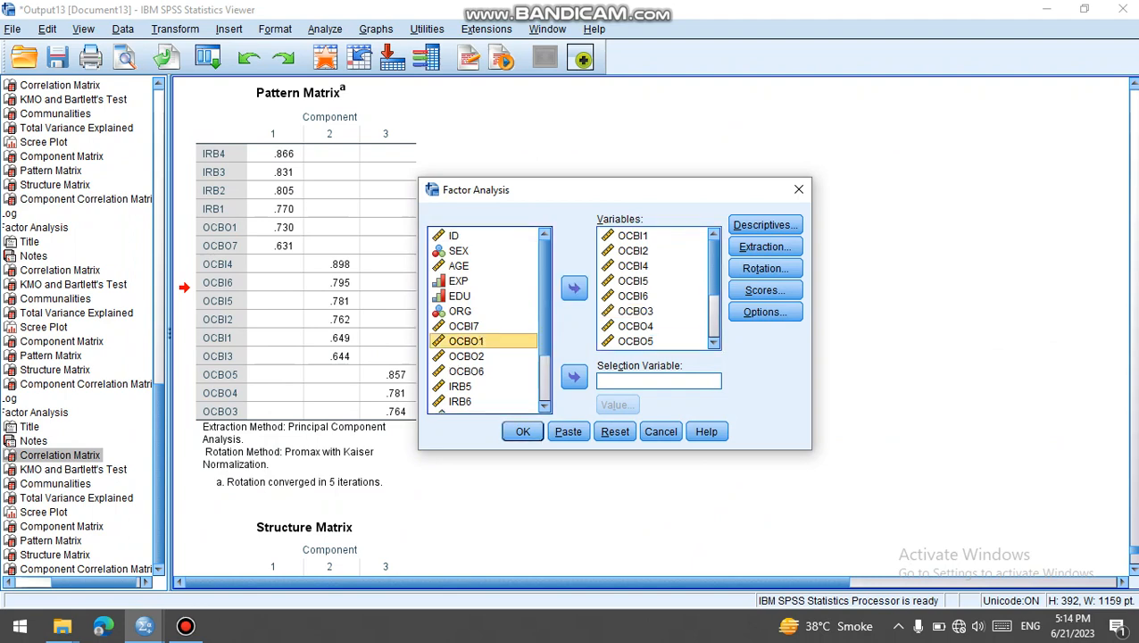
click(522, 431)
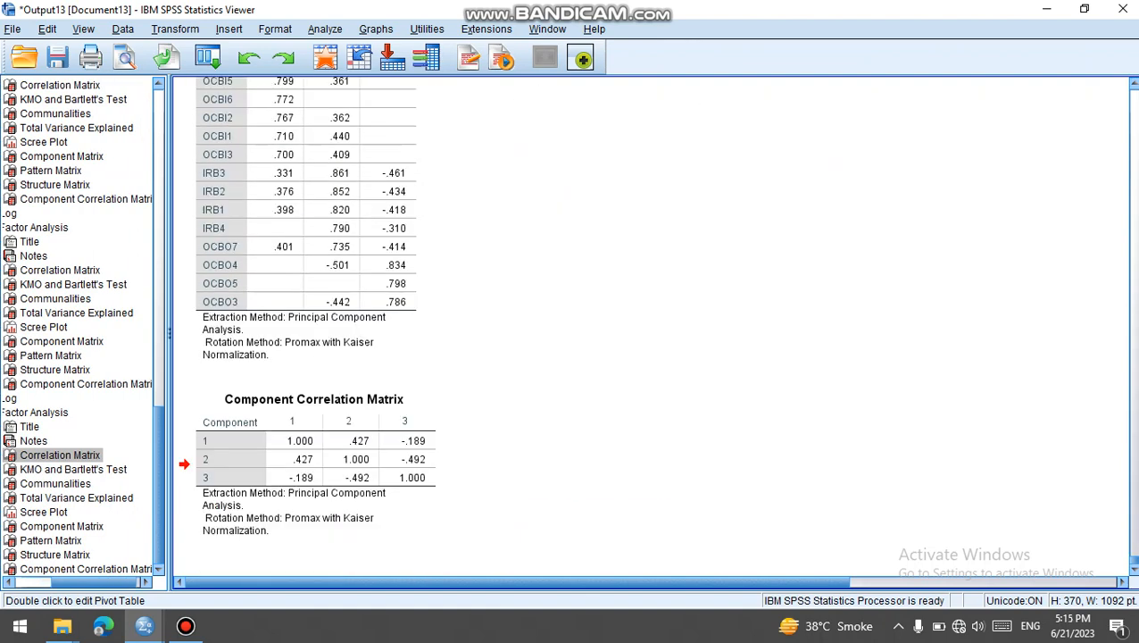
scroll(650, 327, up, 5)
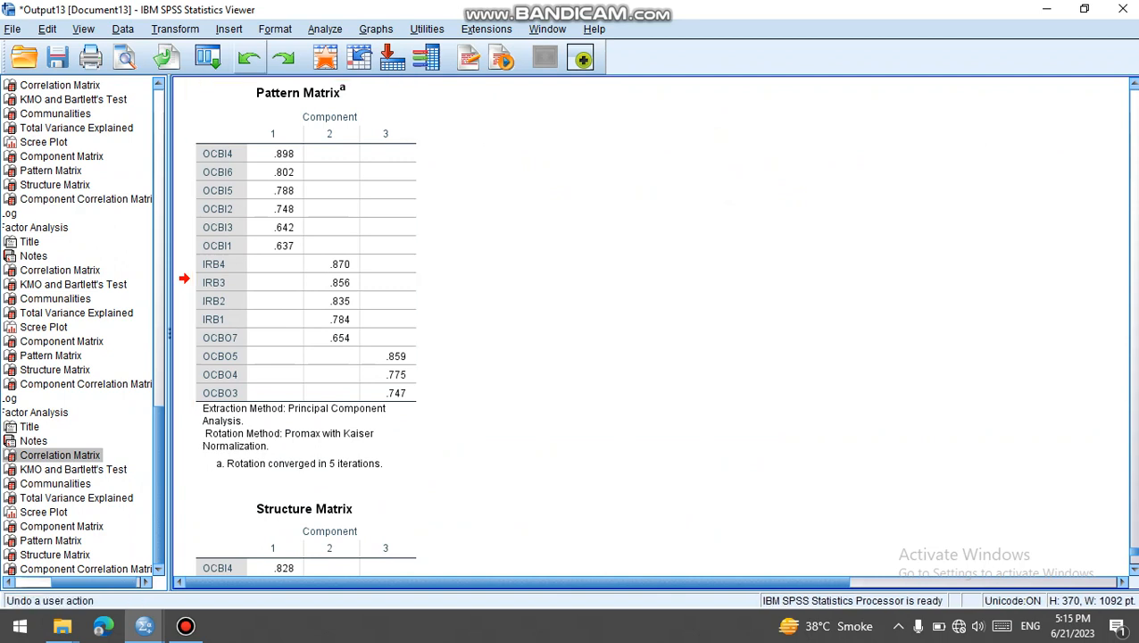
Remove OCBO7, the remaining OCBO item loading with the IRB items, from the Factor Analysis variables and rerun the analysis
click(208, 58)
click(228, 87)
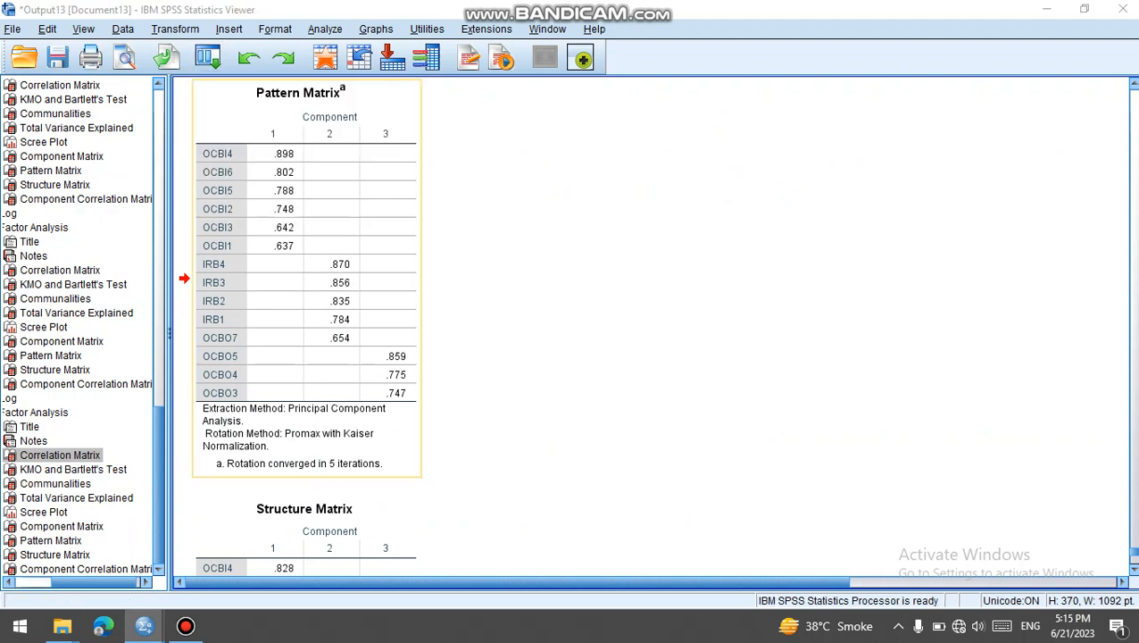
click(635, 326)
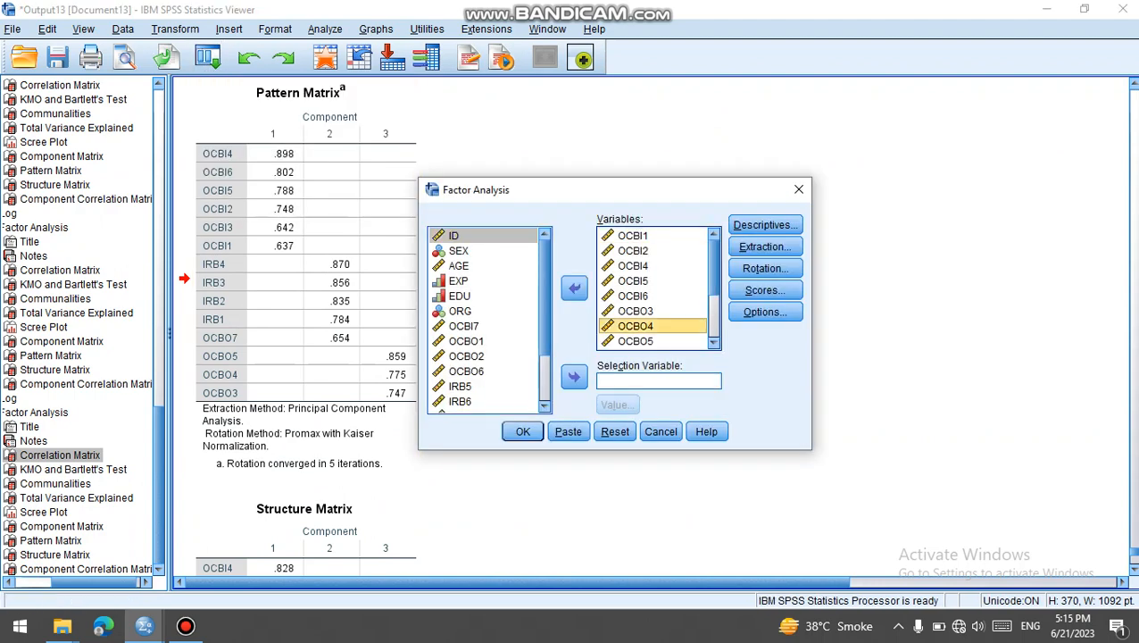
key(Down)
key(Down)
key(Down)
key(Up)
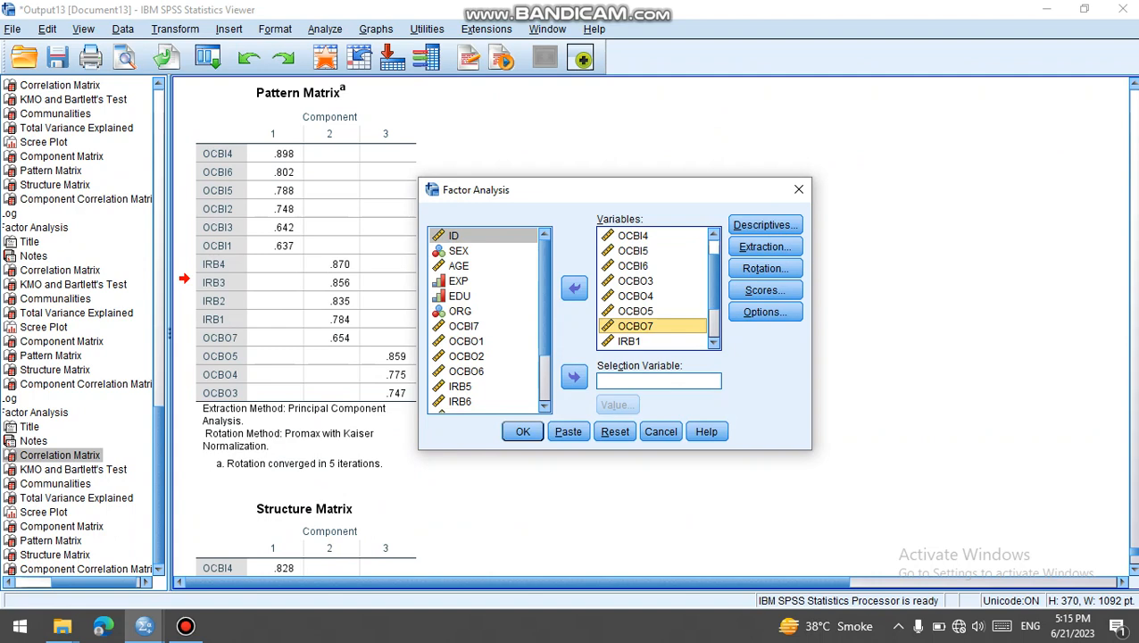
click(574, 288)
click(523, 431)
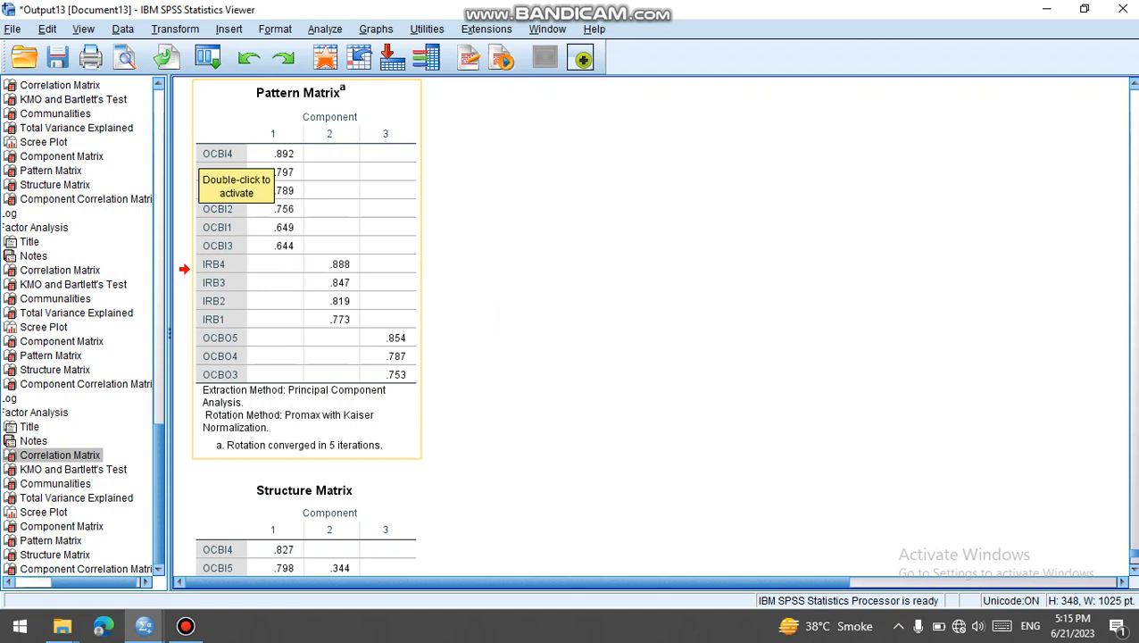
Copy the latest Pattern Matrix table from the output and open IBM SPSS Amos in a maximized window, dismissing its data file notice
right_click(416, 209)
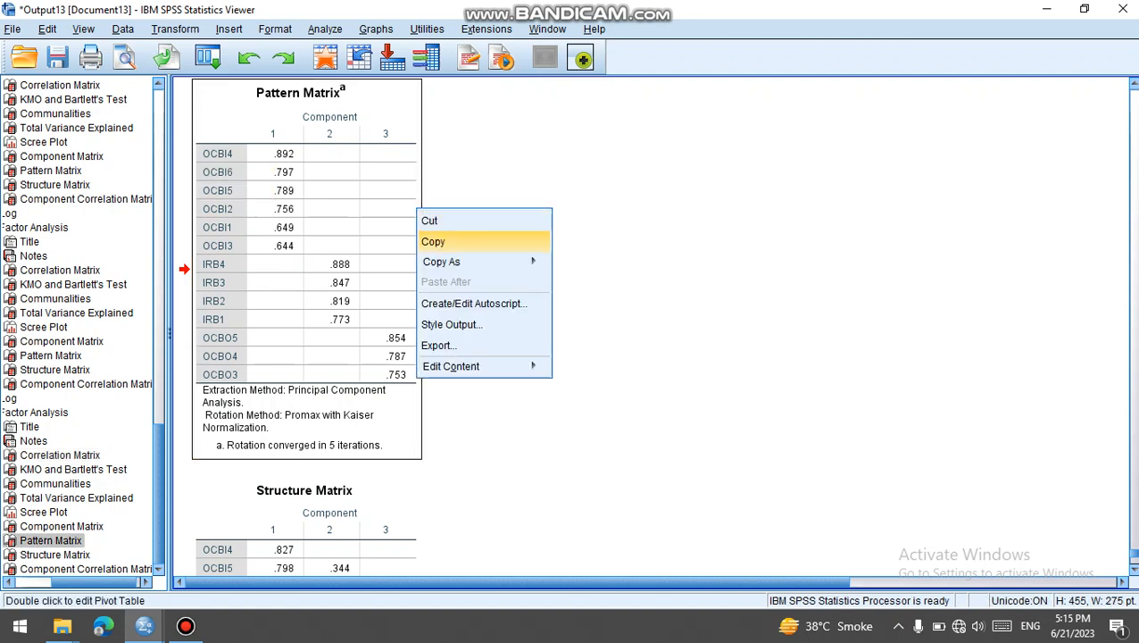
click(435, 241)
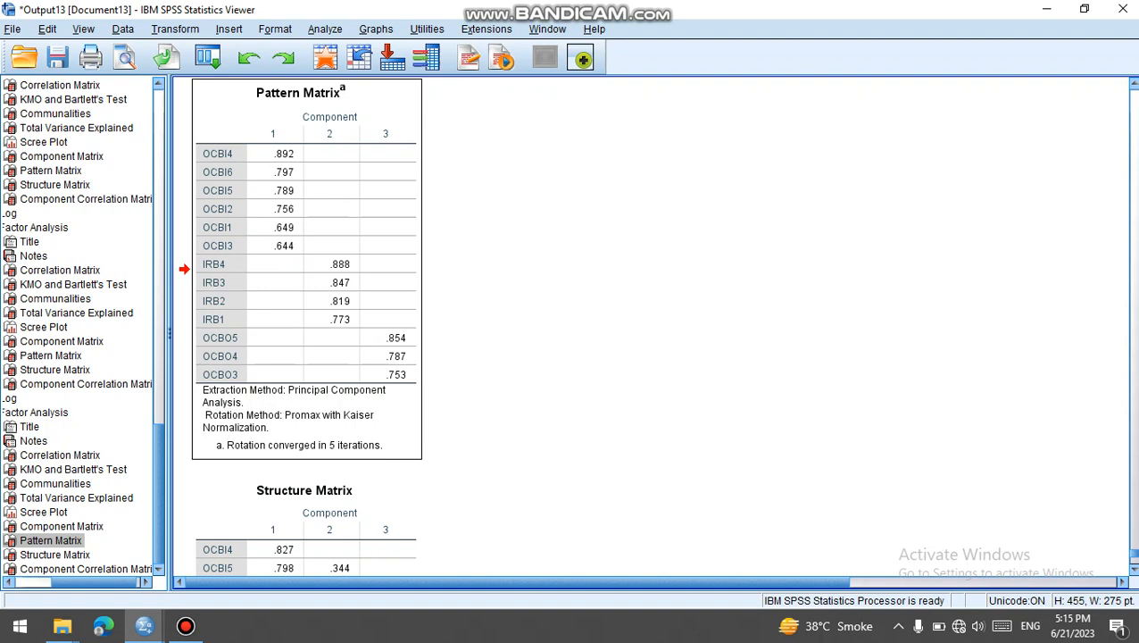
click(325, 30)
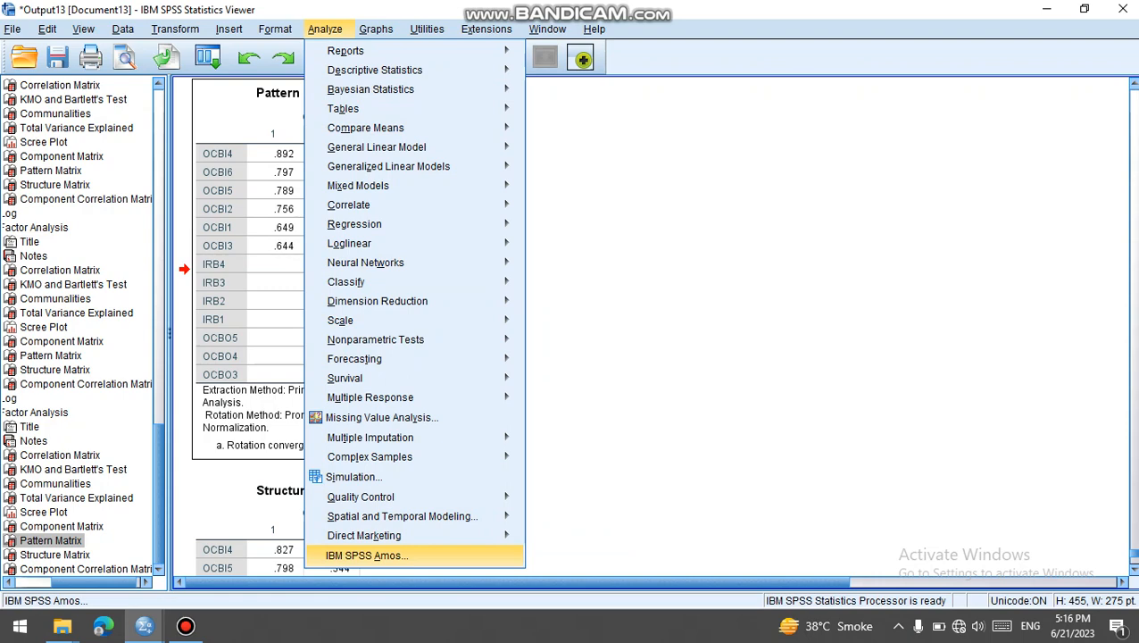
click(367, 555)
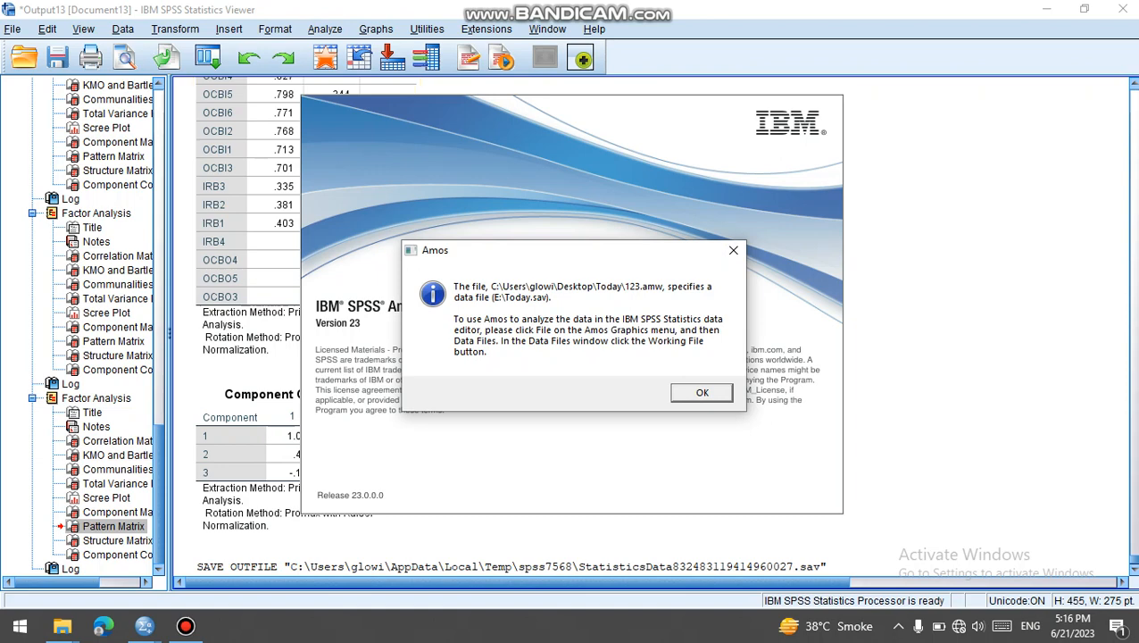
click(732, 249)
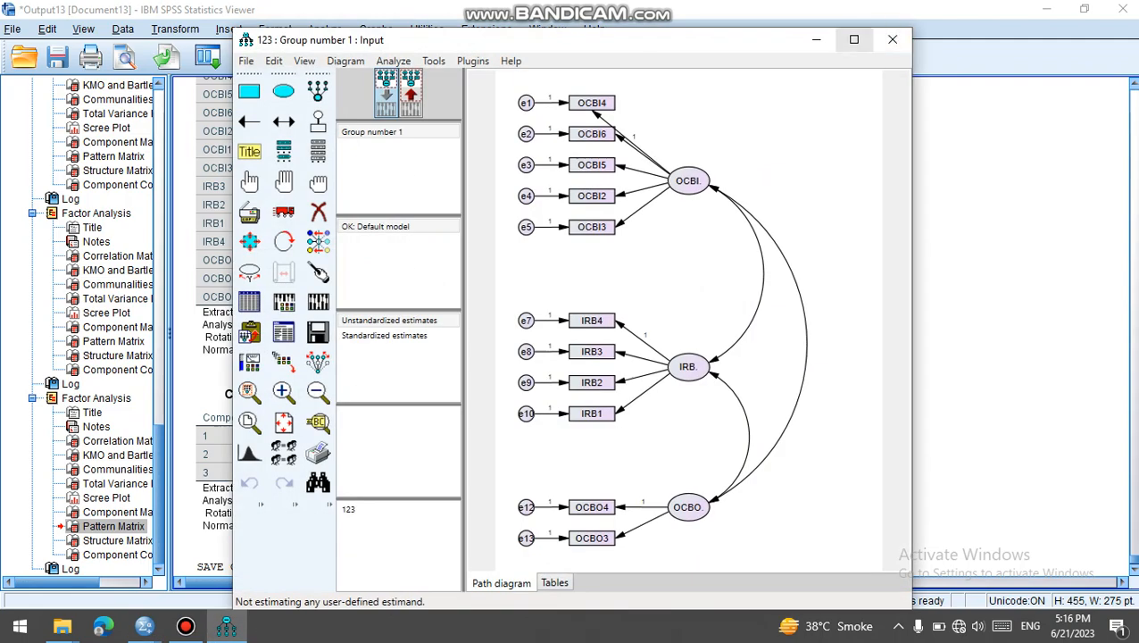
click(853, 40)
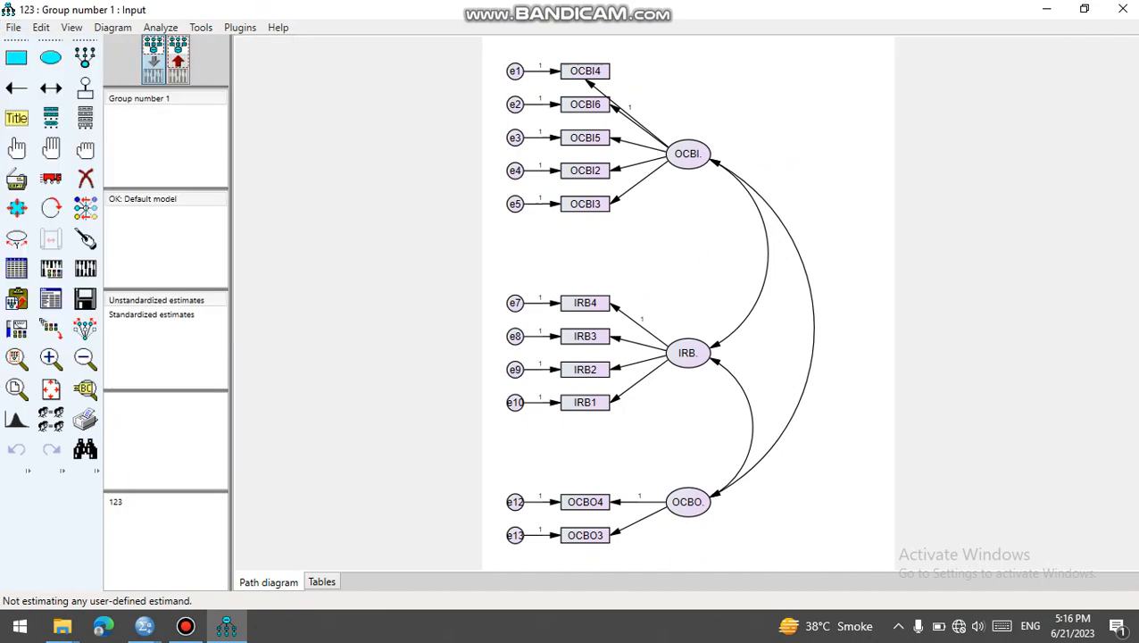
Start a new path diagram and generate the model from the copied Pattern Matrix with the Pattern Matrix Model Builder plugin
click(14, 26)
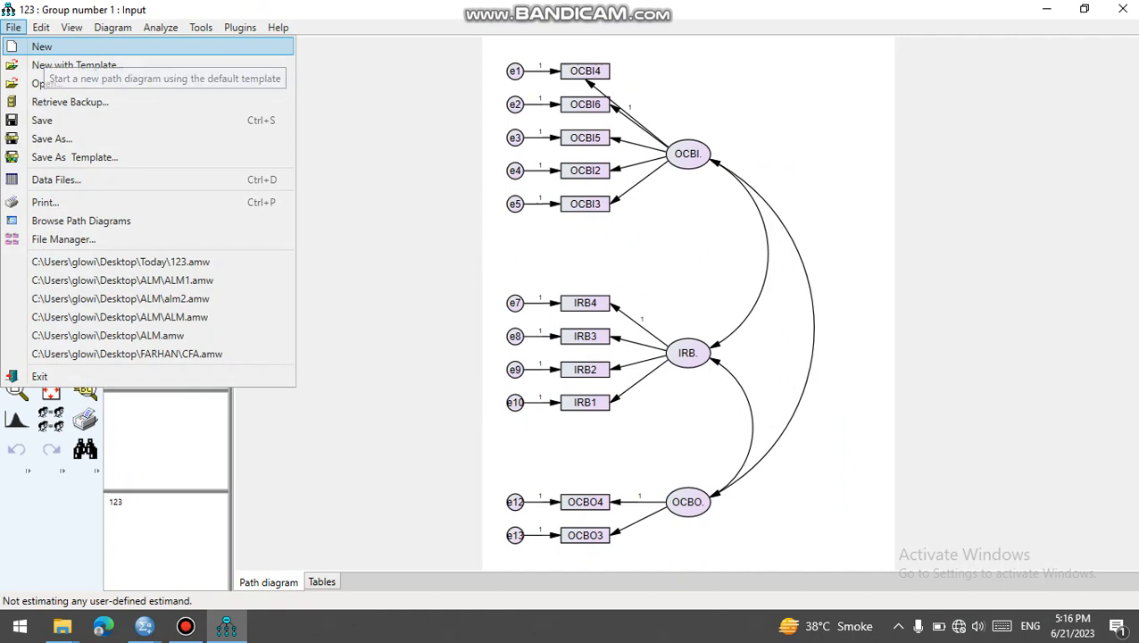
click(42, 47)
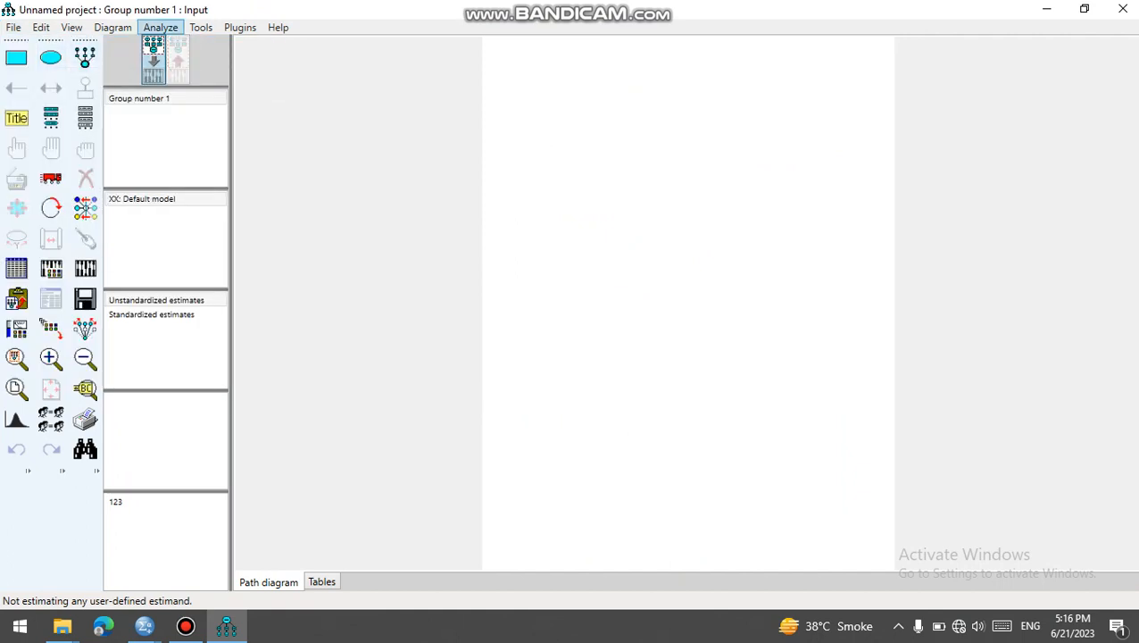
click(240, 27)
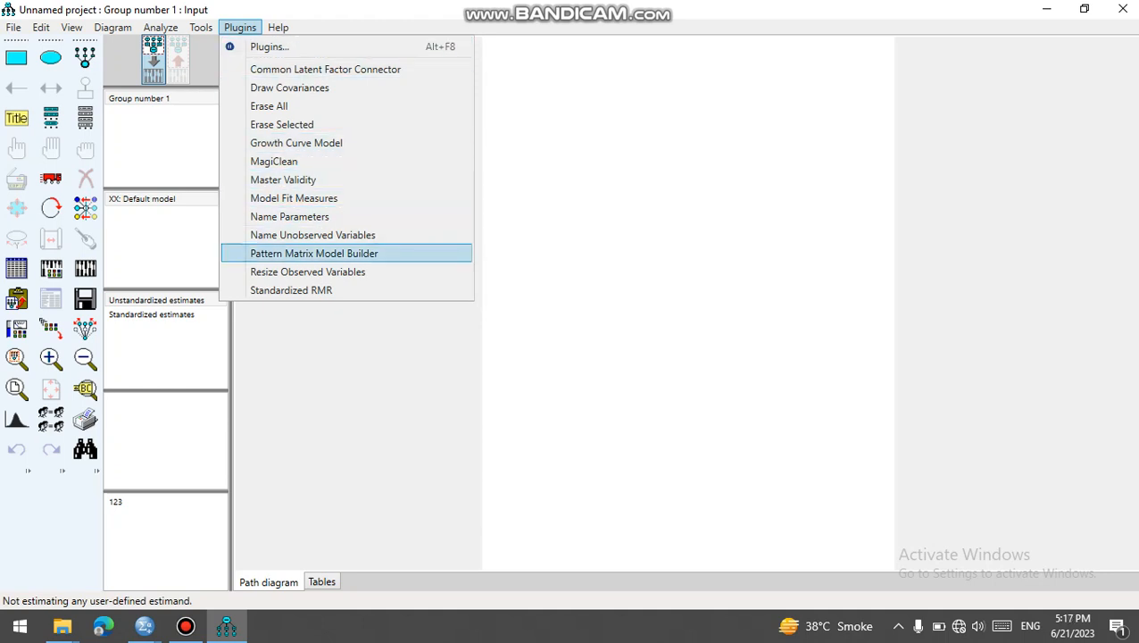
click(314, 253)
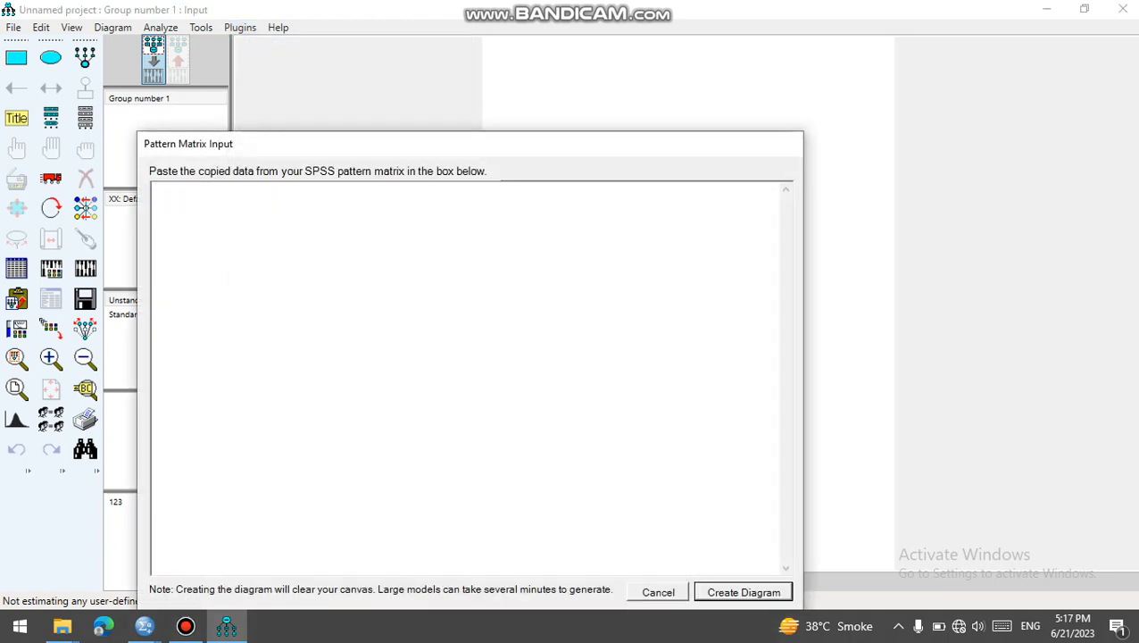
key(ctrl+v)
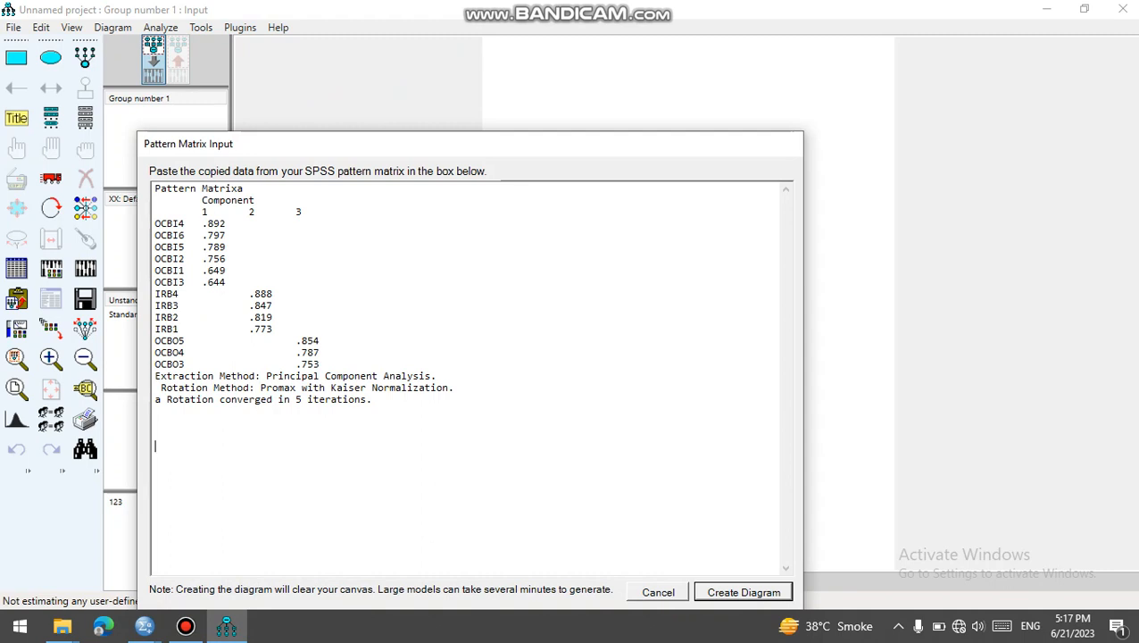
click(743, 592)
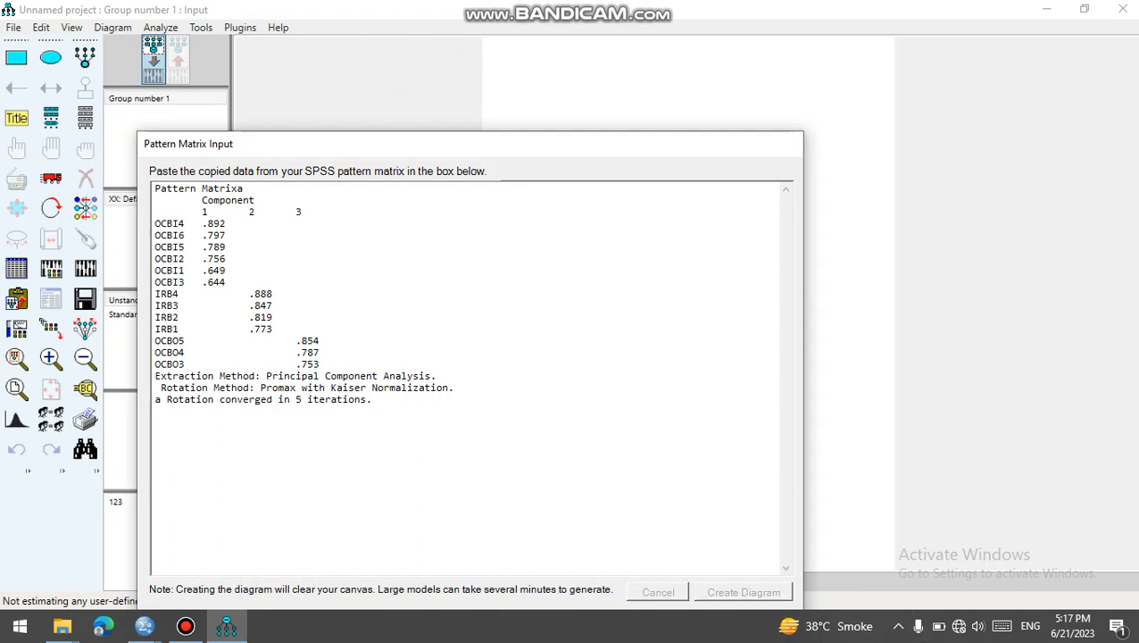